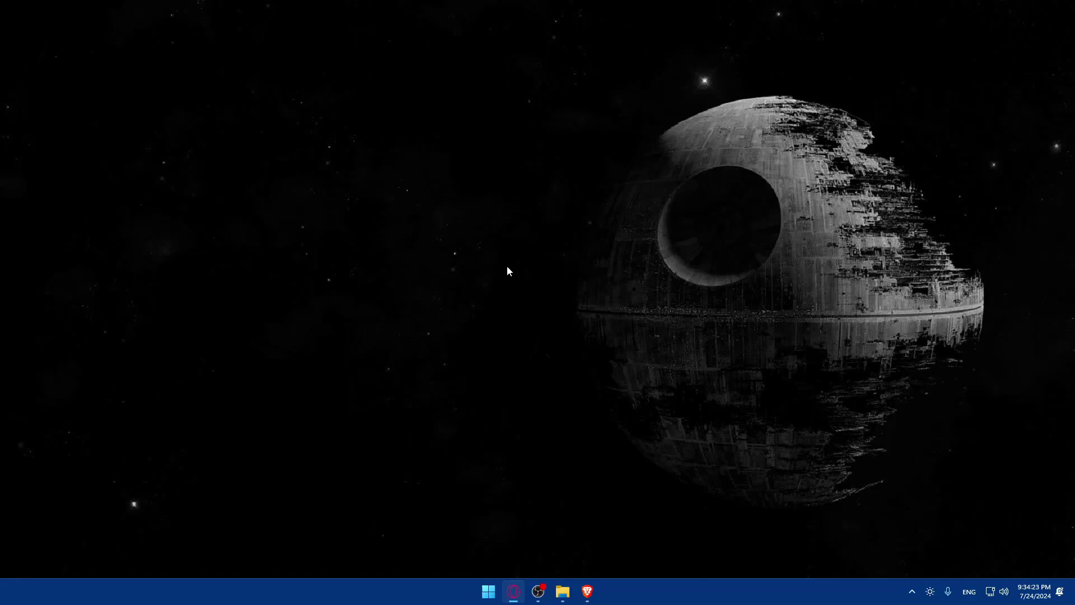
# Open Brave and load canva.com.
pyautogui.click(586, 590)
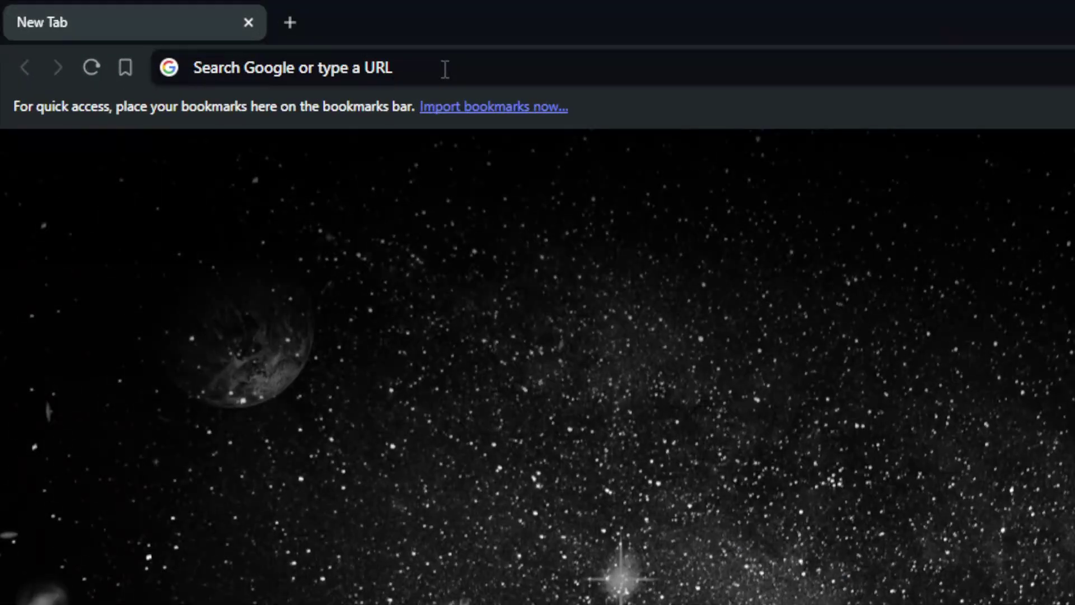
pyautogui.click(445, 69)
pyautogui.write('canve')
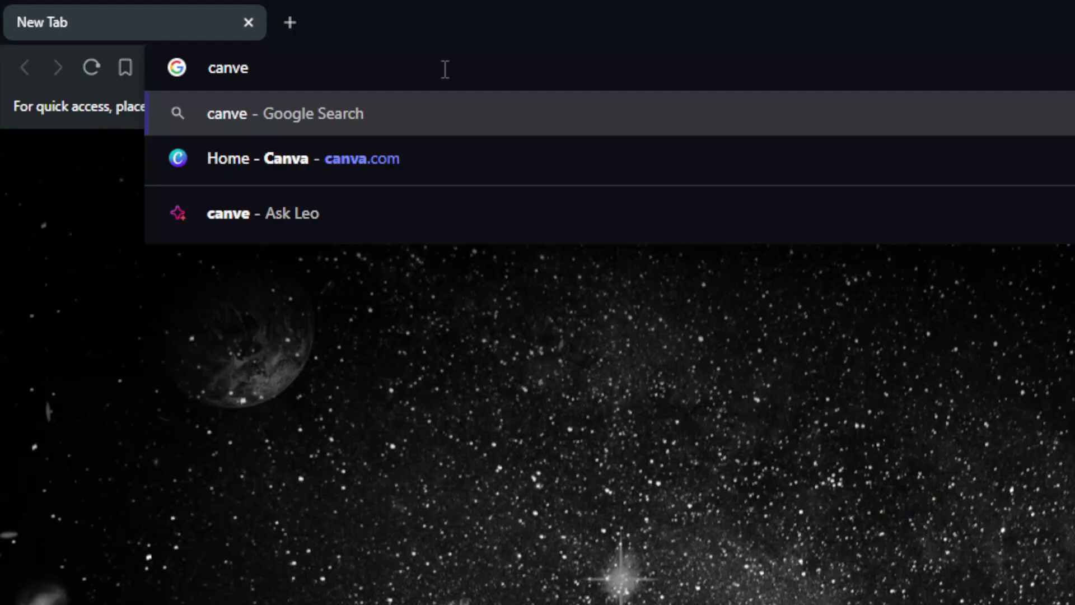
pyautogui.press('BackSpace')
pyautogui.write('a.com')
pyautogui.press('Return')
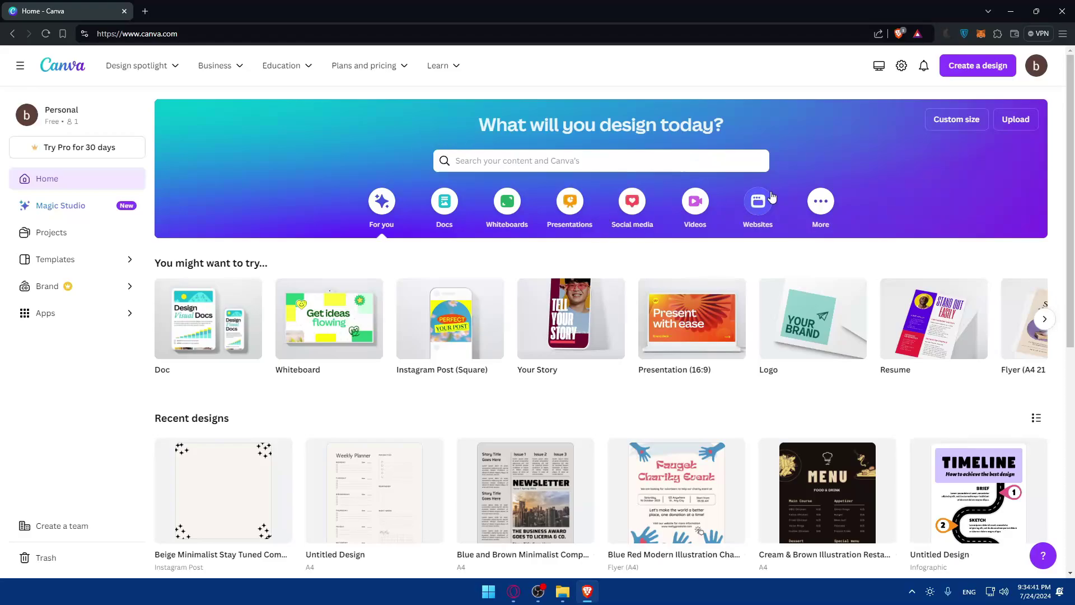
# Load canva.com in a new private browsing window.
pyautogui.hotkey('ctrl', 'shift', 'n')
pyautogui.write('canva.com')
pyautogui.press('Return')
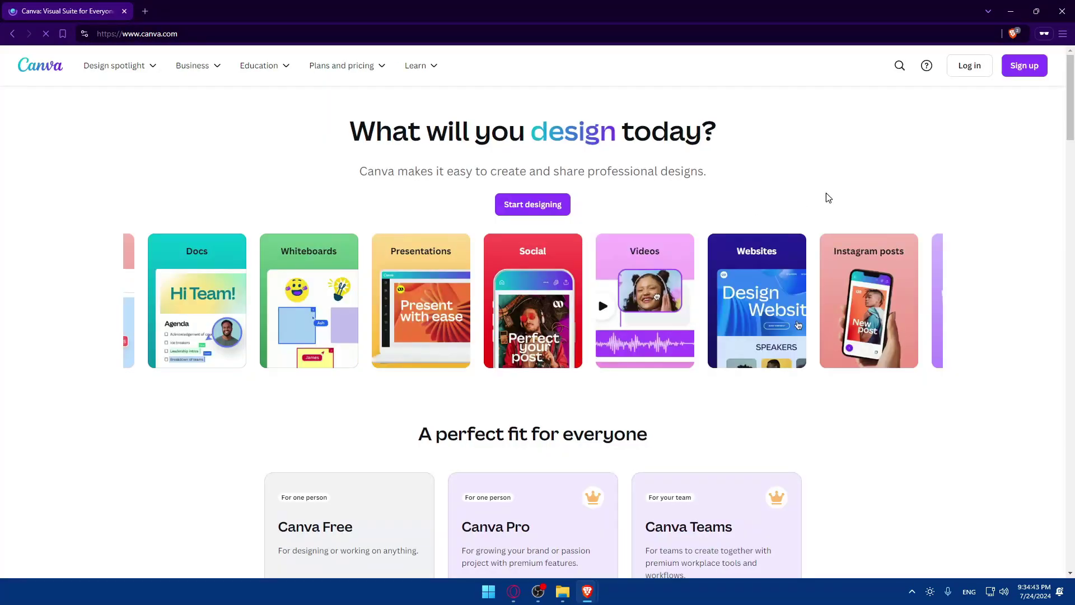
# Look over the sign-in options, dismiss them, and return to the signed-in Canva home page.
pyautogui.click(964, 66)
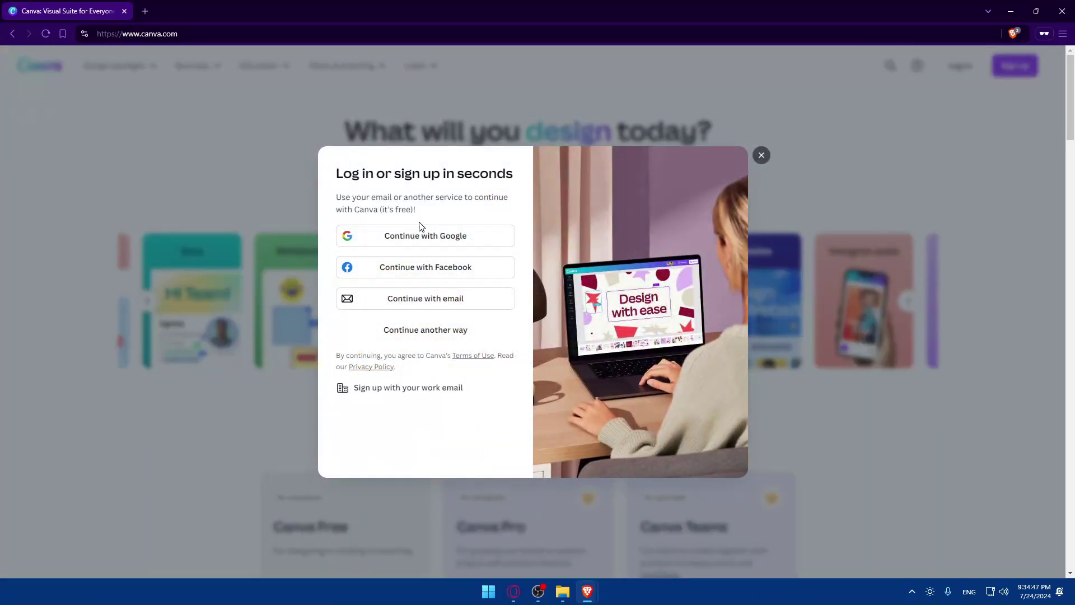
pyautogui.click(439, 329)
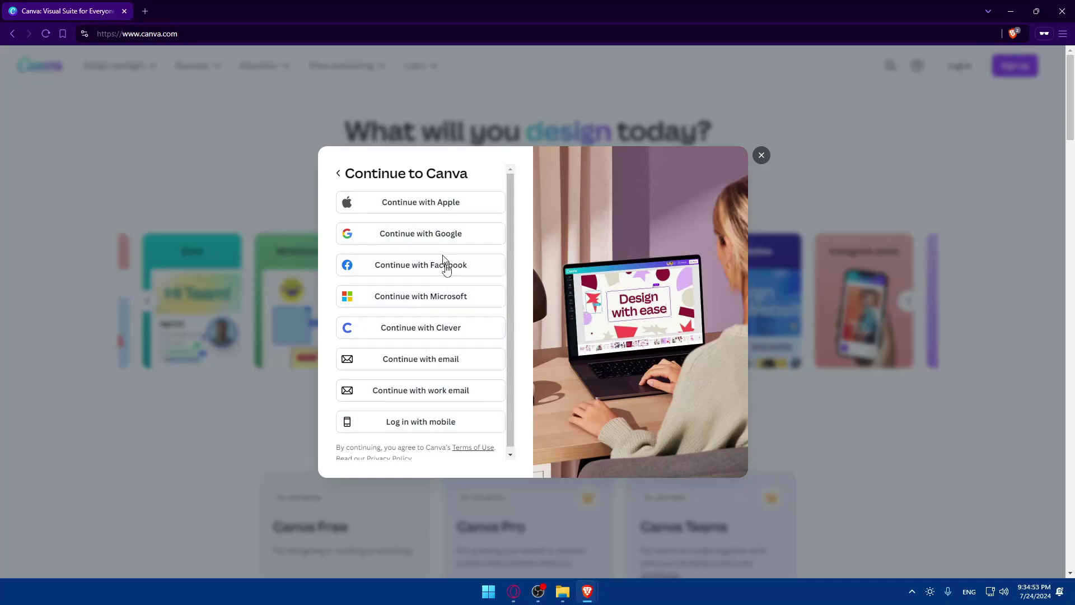
pyautogui.click(759, 157)
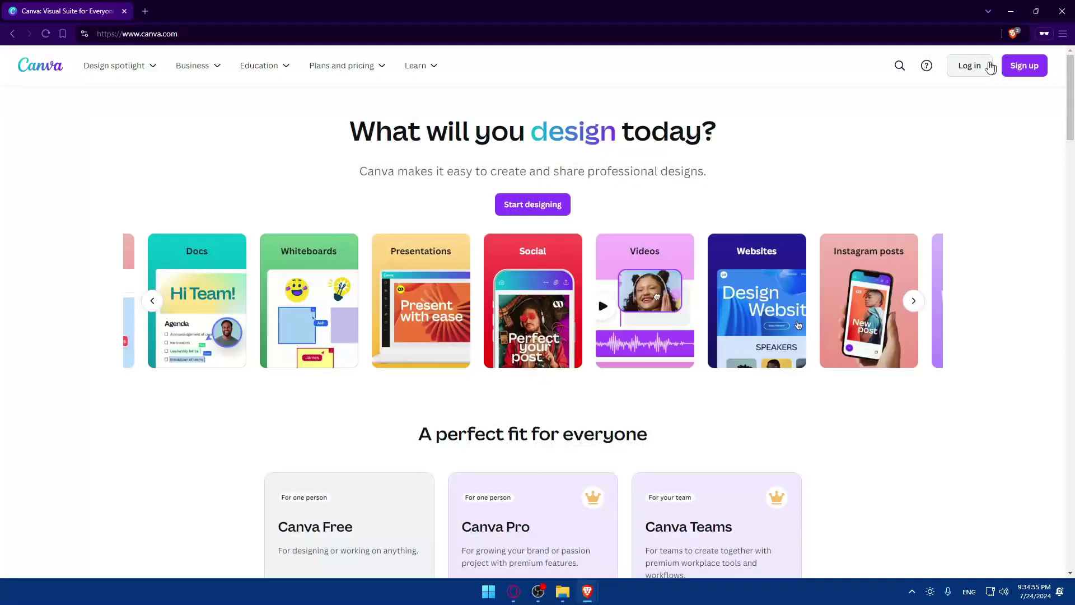
pyautogui.click(959, 65)
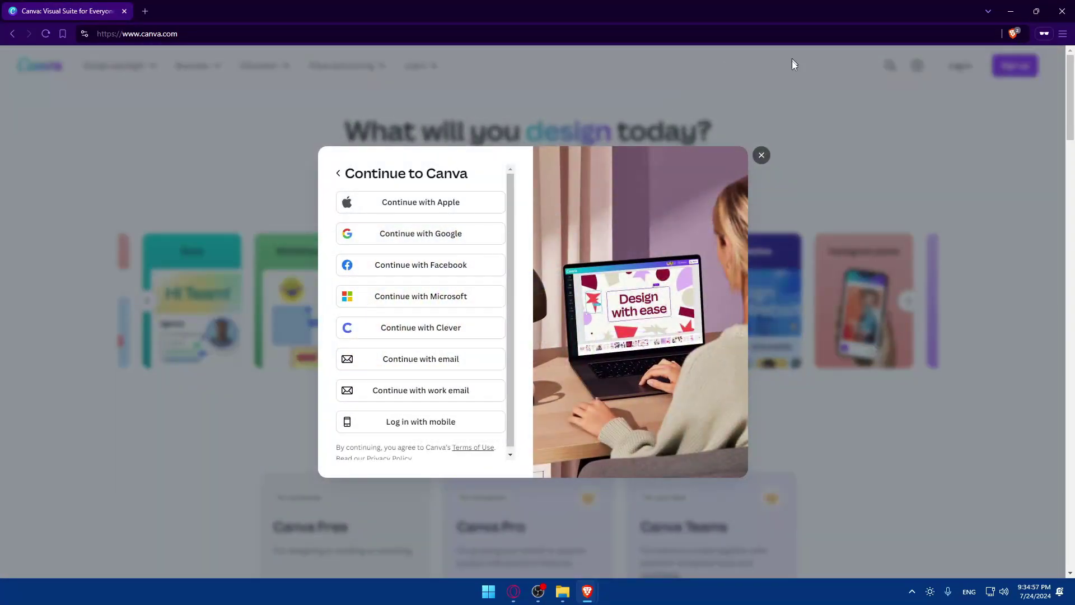
pyautogui.click(763, 155)
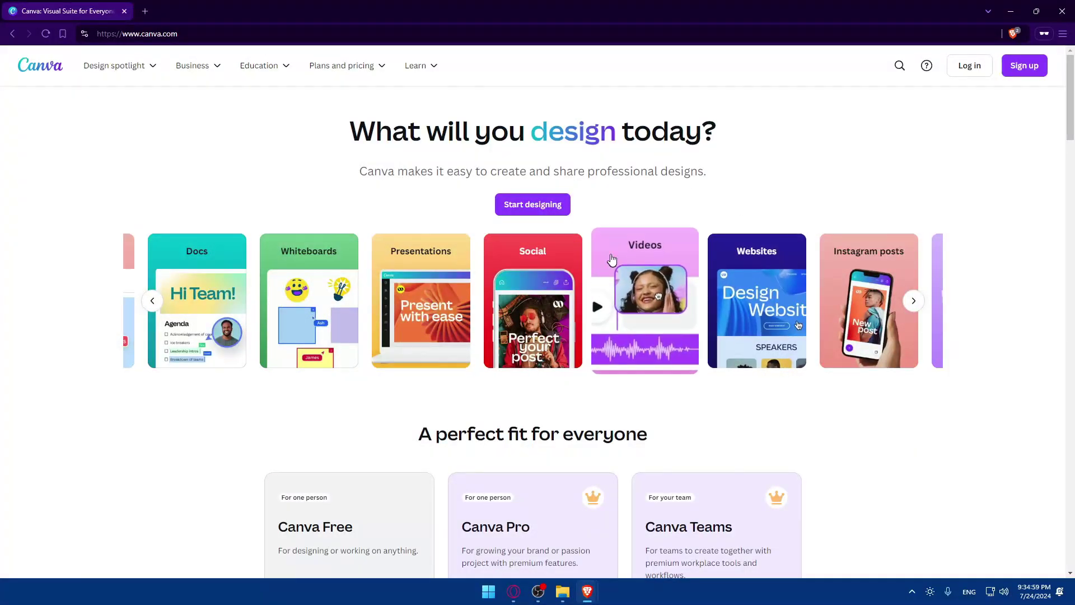
pyautogui.scroll(-3, 618, 263)
pyautogui.scroll(3, 509, 223)
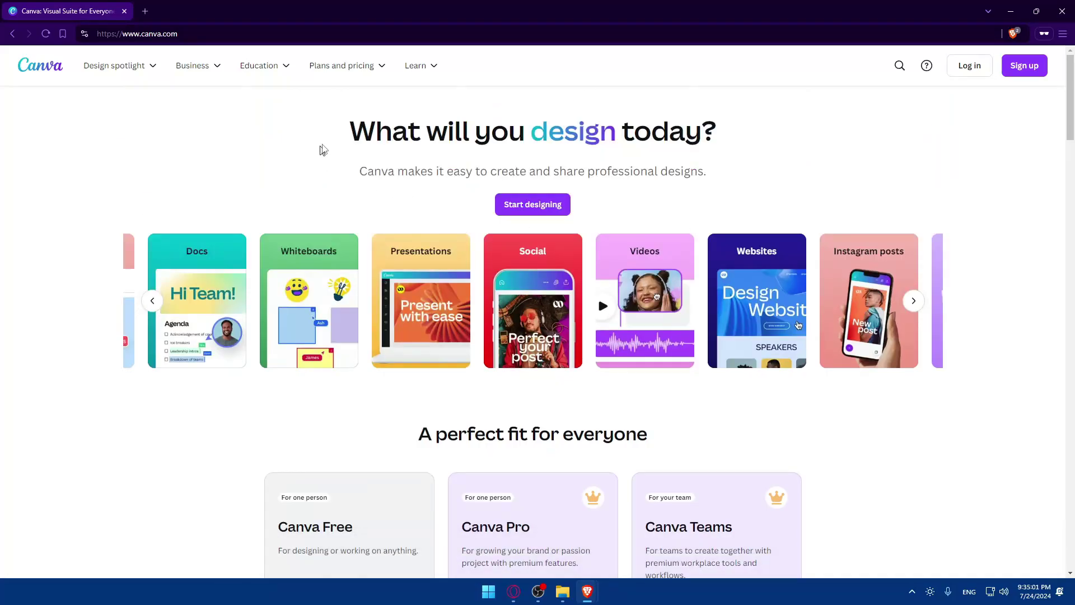
pyautogui.click(1032, 7)
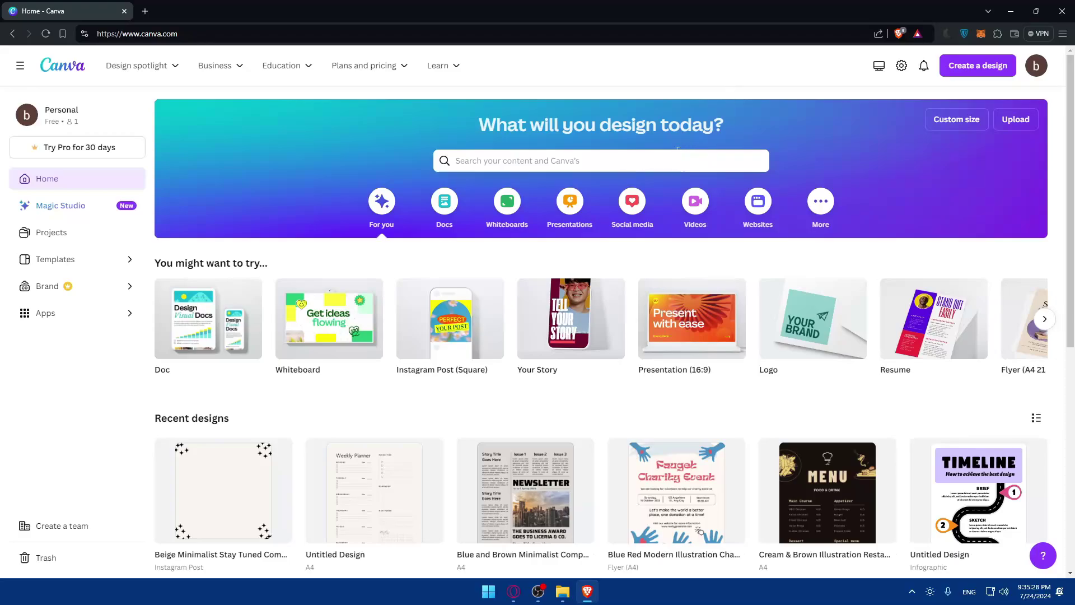
# Search the Create a design box for 'website'.
pyautogui.click(981, 67)
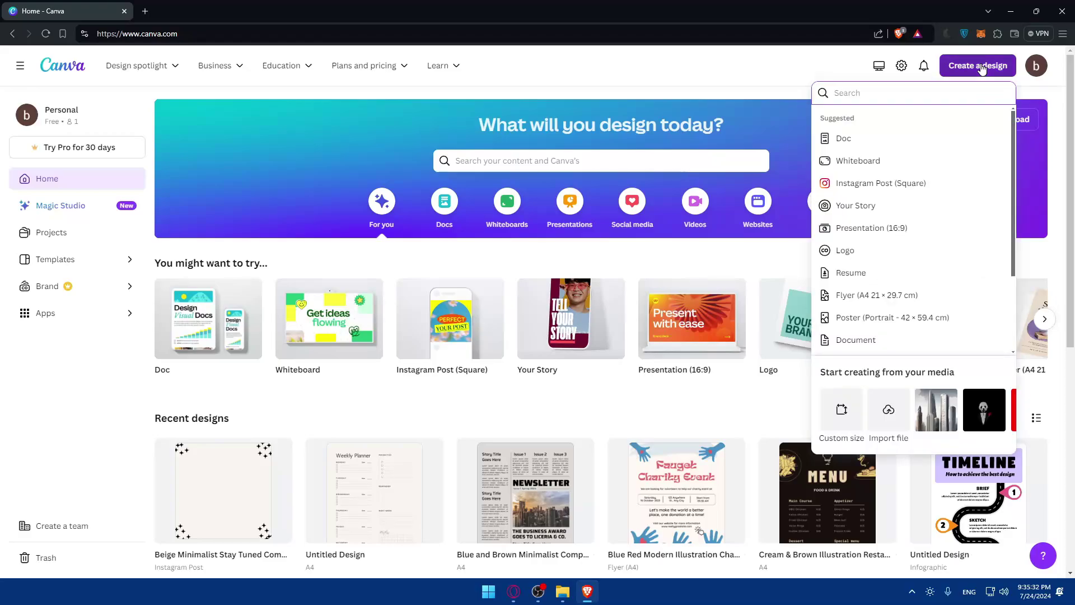
pyautogui.write('*')
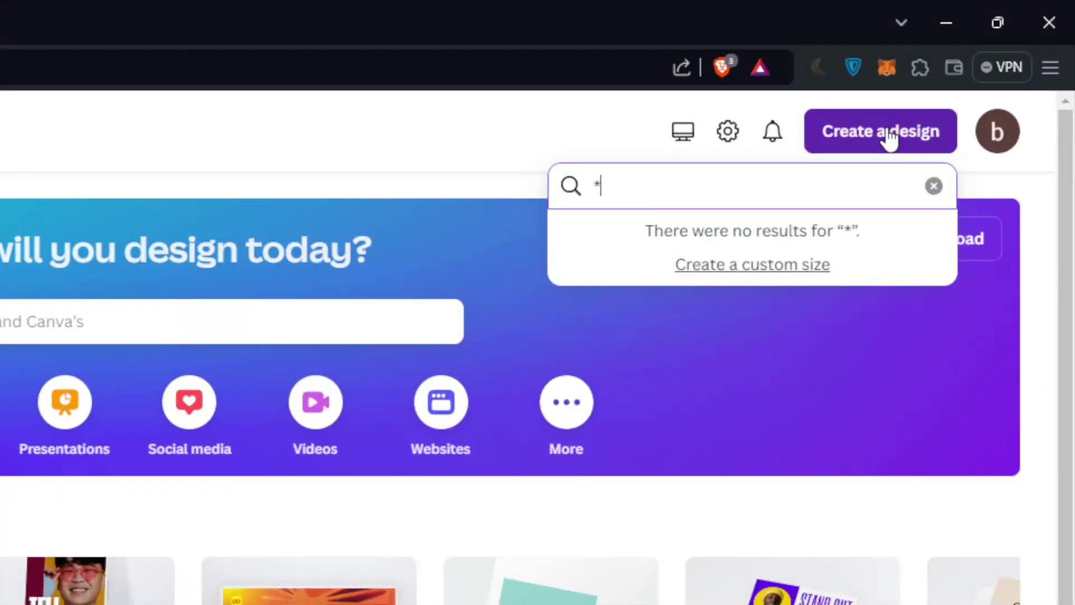
pyautogui.press('BackSpace')
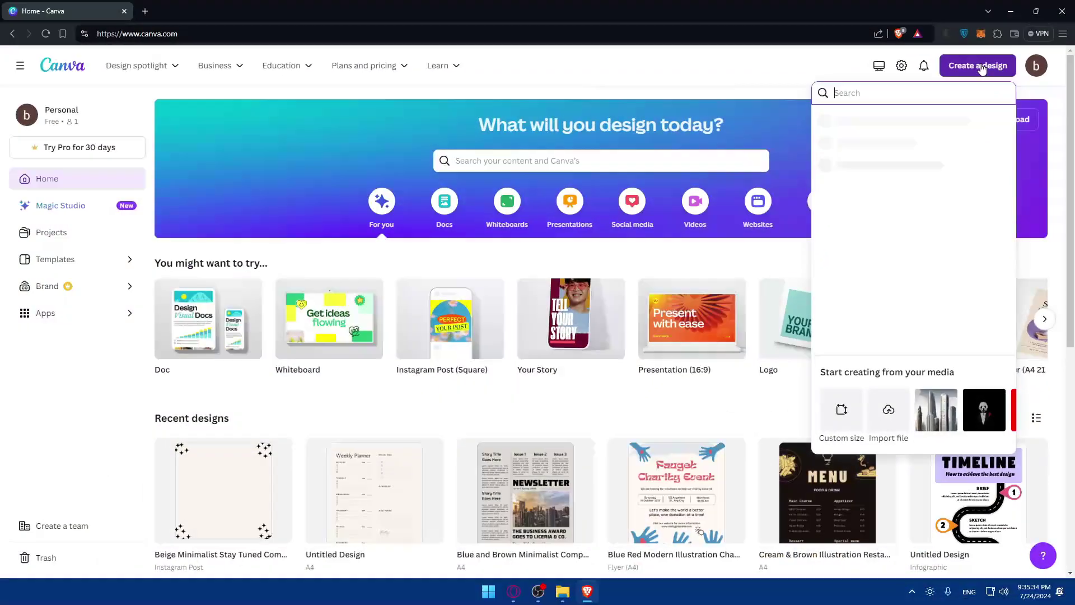
pyautogui.write('website')
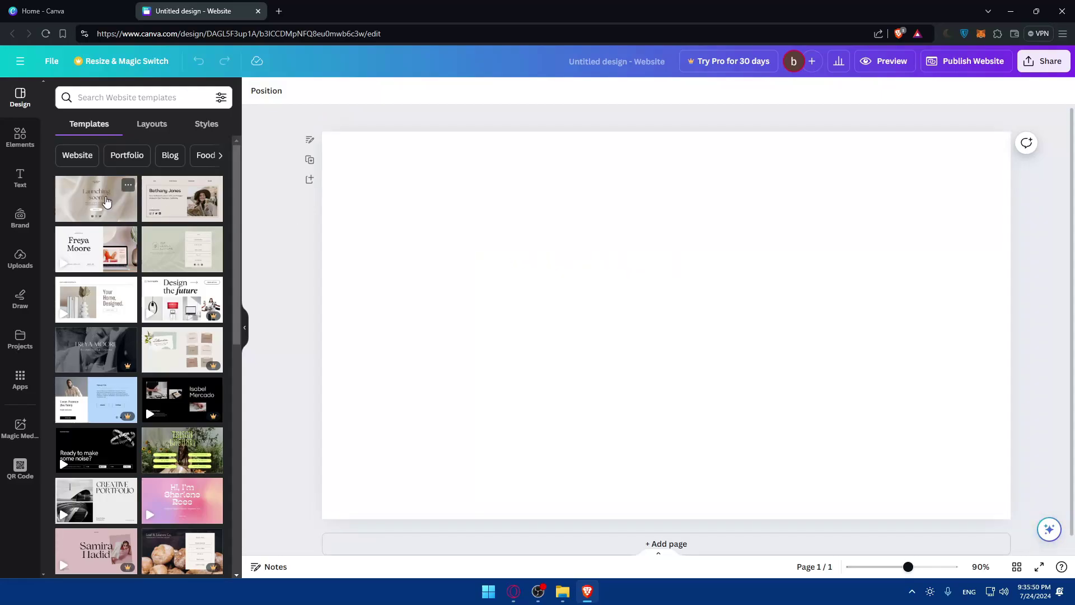
# Apply the Launching soon template to the blank page.
pyautogui.scroll(-5, 139, 214)
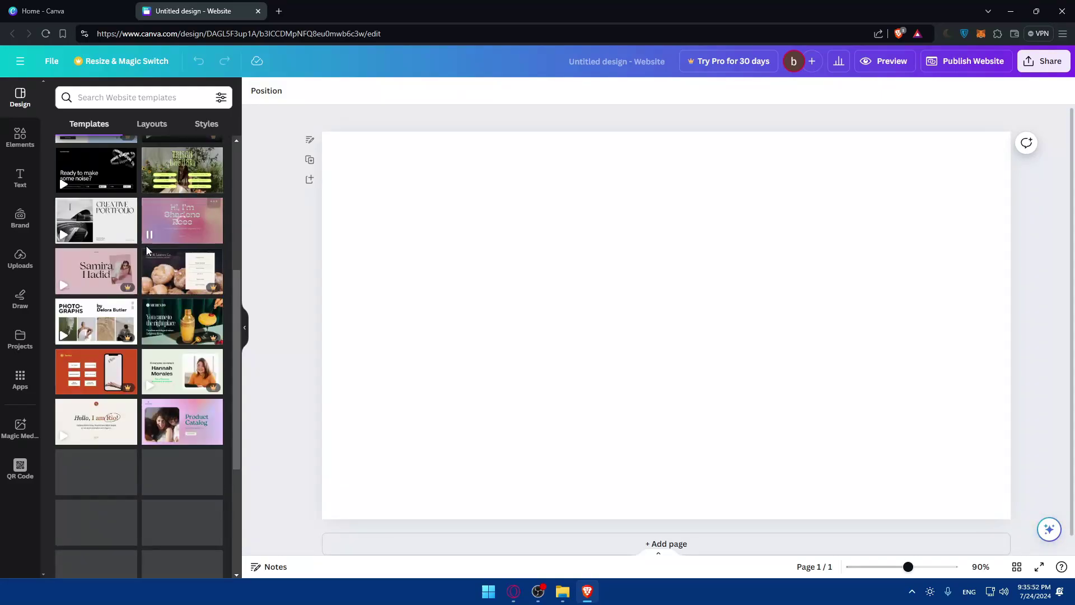
pyautogui.scroll(5, 145, 244)
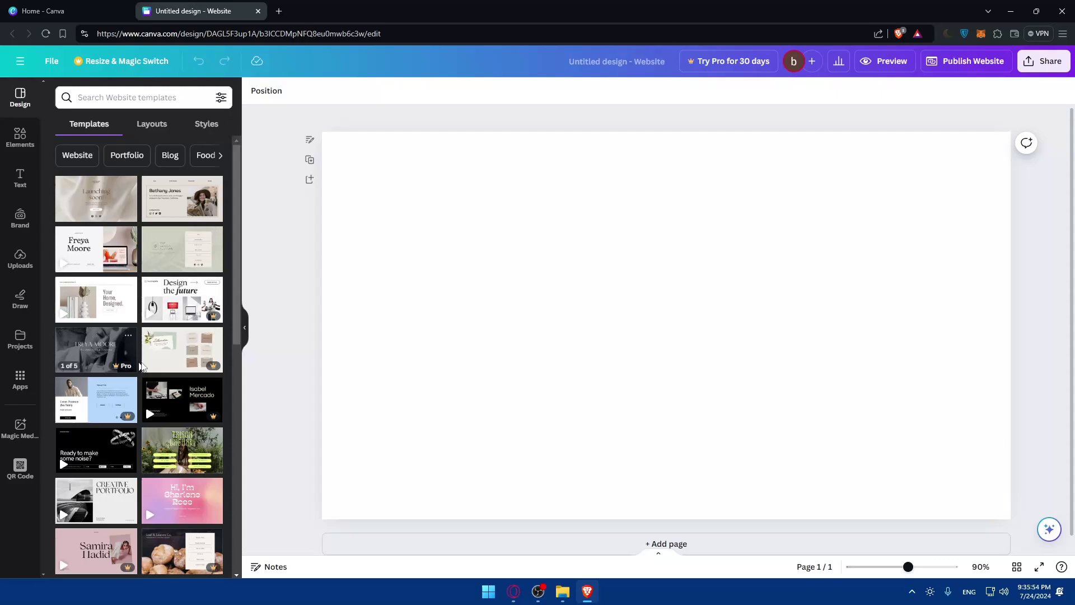
pyautogui.scroll(-10, 194, 254)
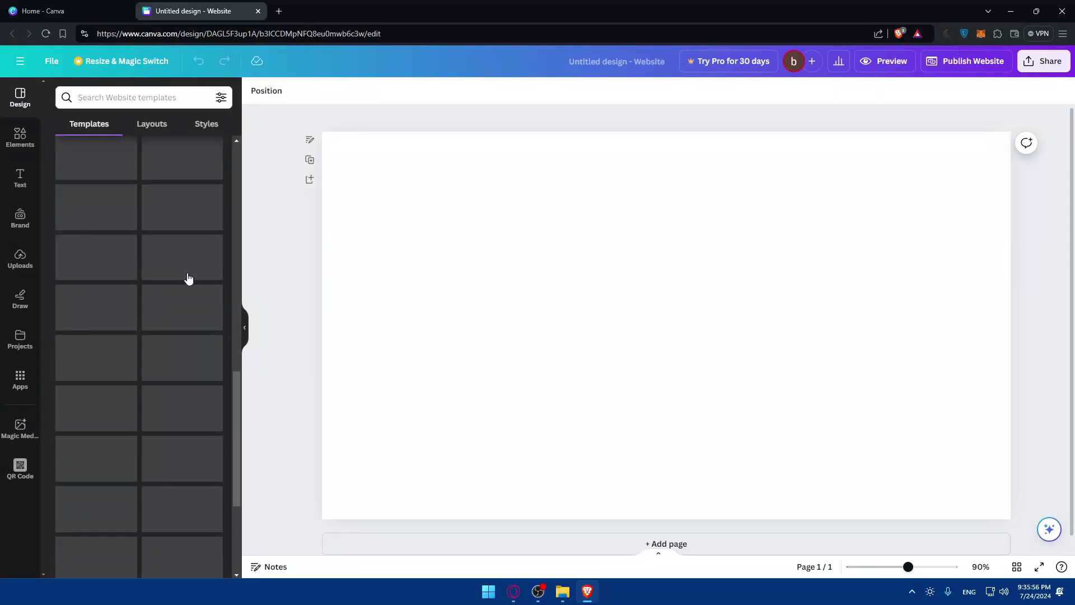
pyautogui.scroll(10, 189, 278)
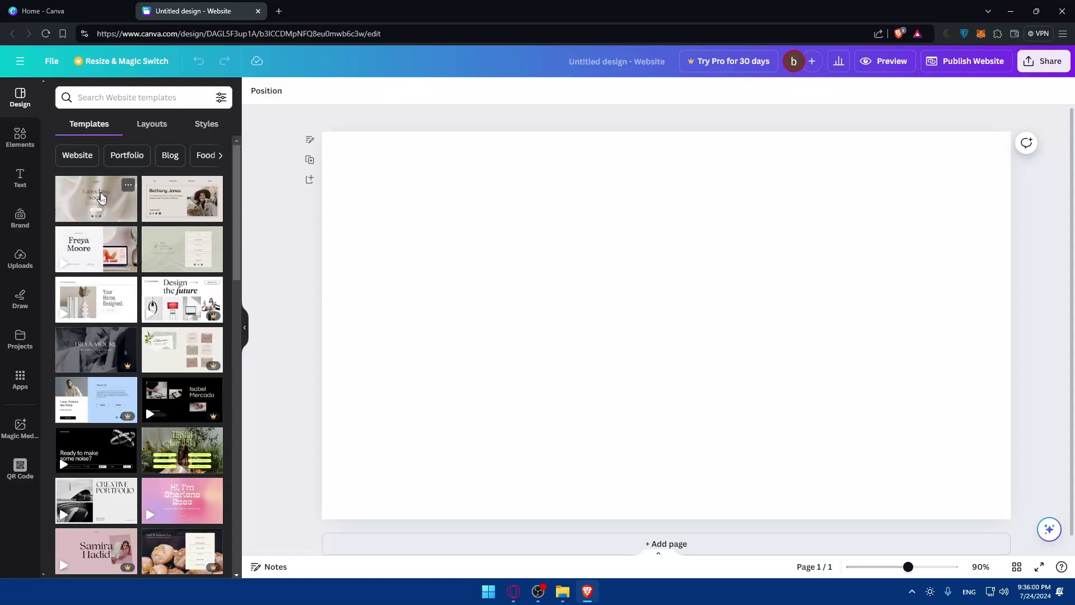
pyautogui.click(101, 198)
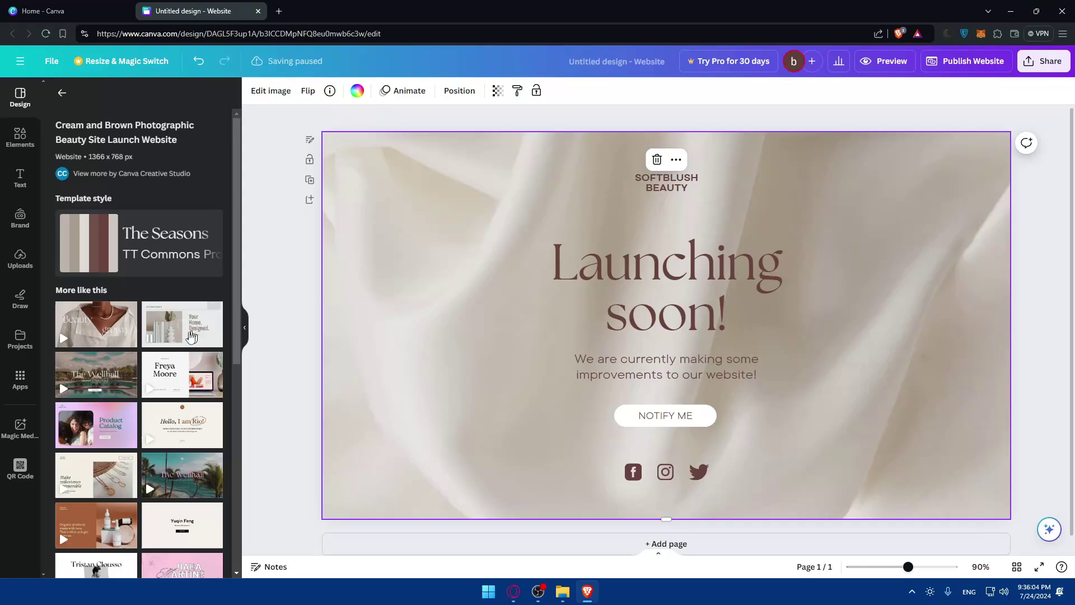
# Pick the Westmire A56 Headset page from the Sales Product Website template.
pyautogui.scroll(-7, 171, 332)
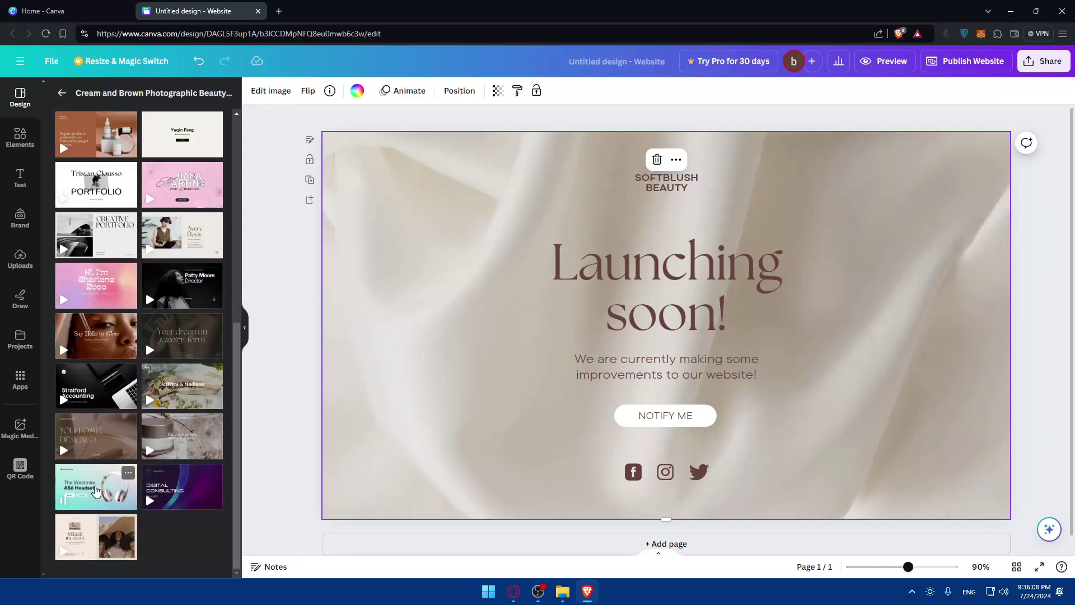
pyautogui.click(92, 487)
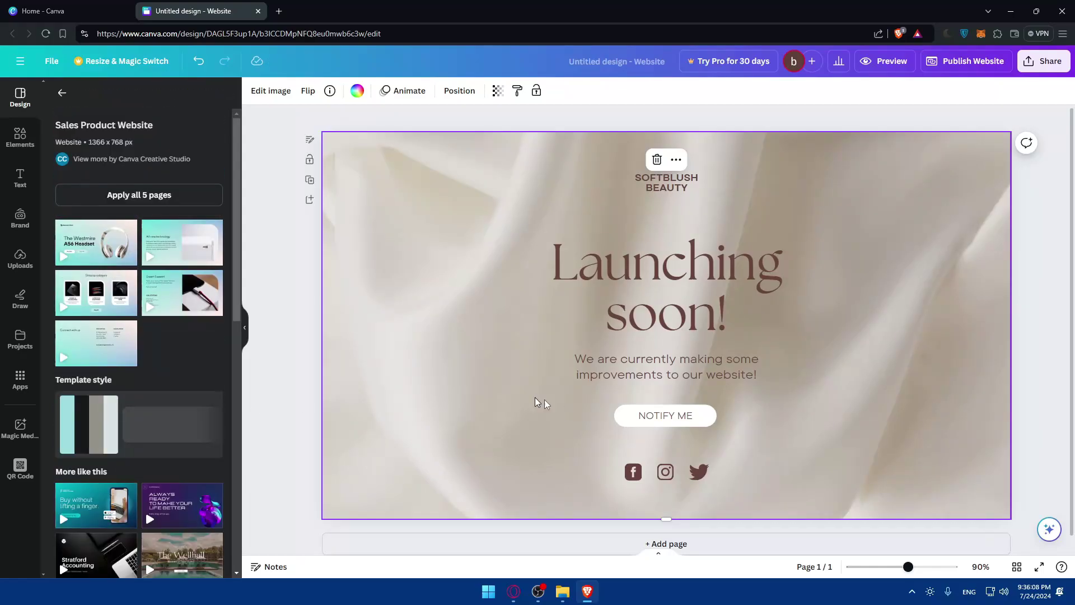
pyautogui.click(103, 241)
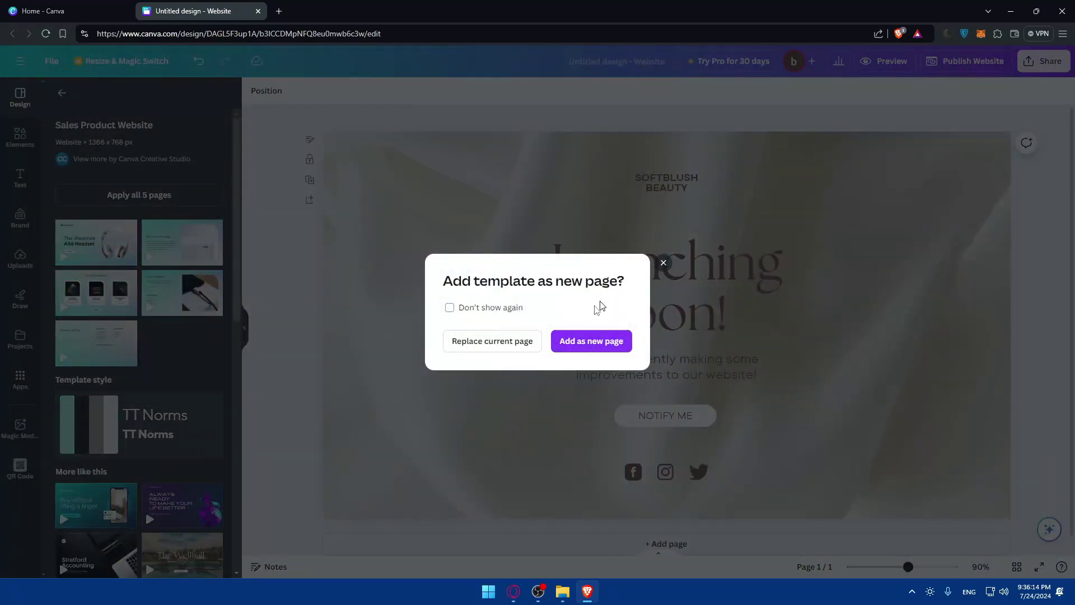
# Replace page 1 with the headset page, then add Expert Support, All-new technology, Shop by category and Connect with us.
pyautogui.click(478, 341)
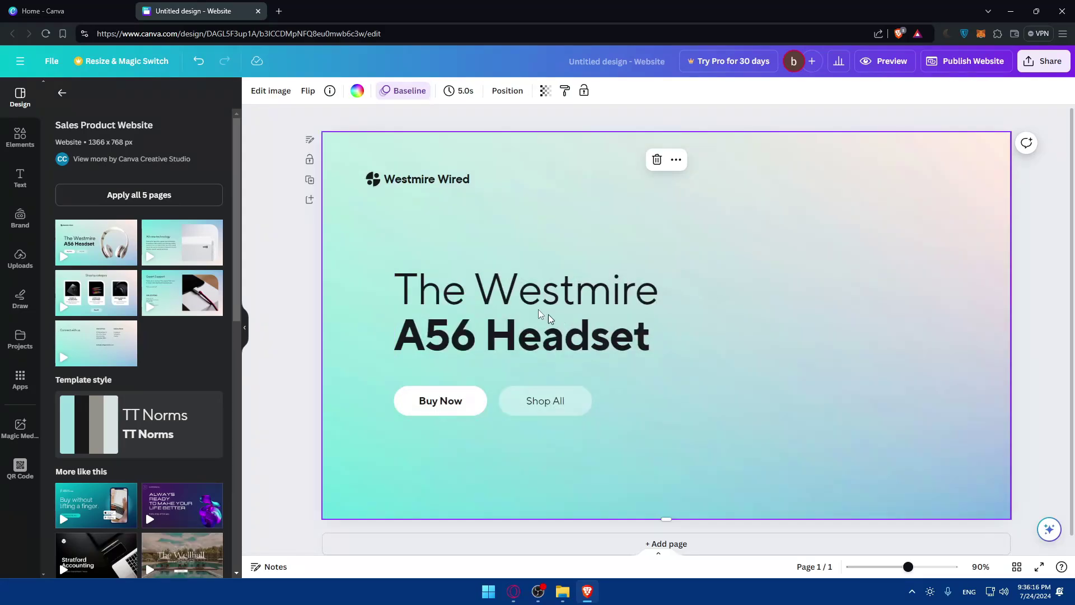
pyautogui.click(183, 290)
pyautogui.click(582, 341)
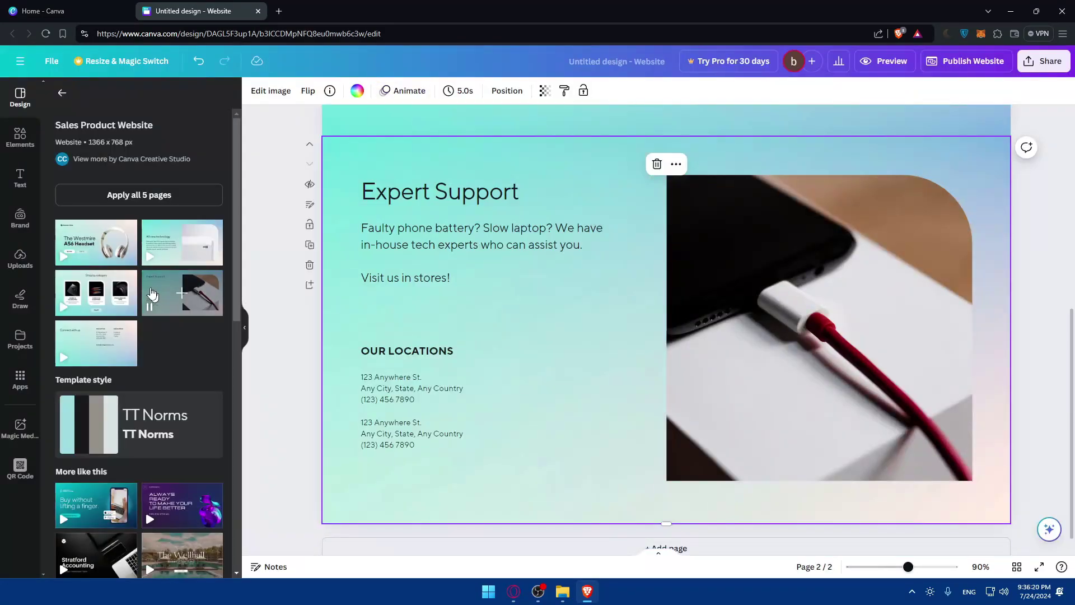
pyautogui.scroll(5, 547, 261)
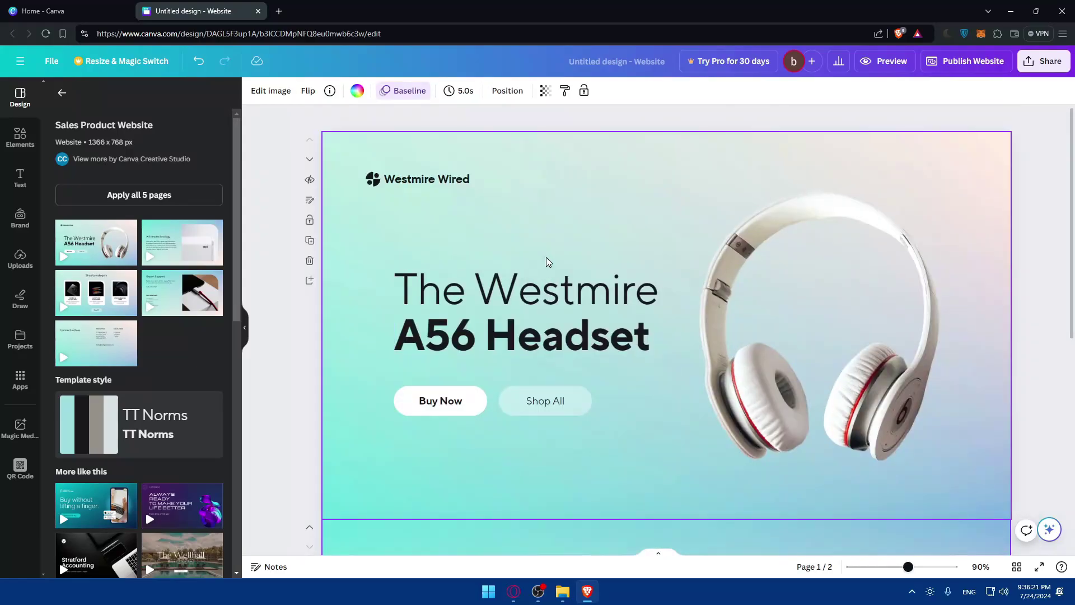
pyautogui.click(182, 241)
pyautogui.click(606, 346)
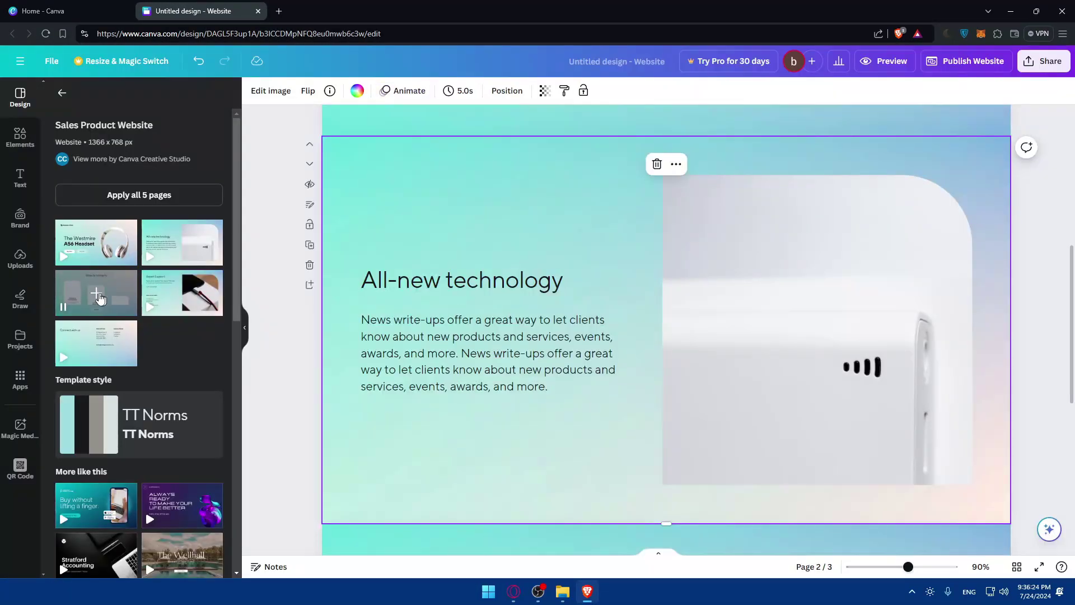
pyautogui.click(120, 301)
pyautogui.click(590, 341)
pyautogui.click(90, 342)
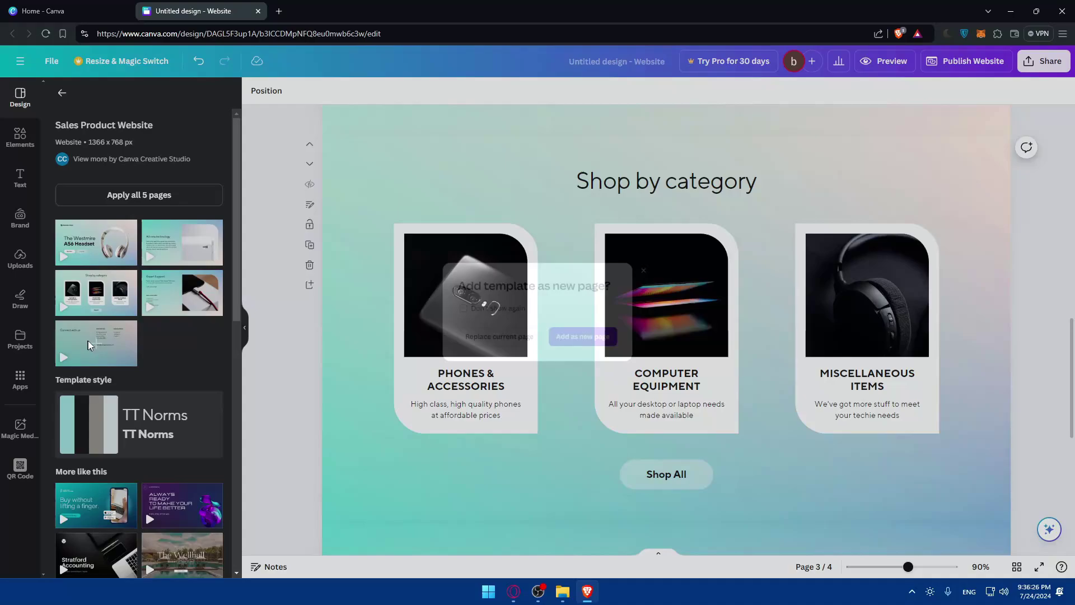
pyautogui.click(591, 343)
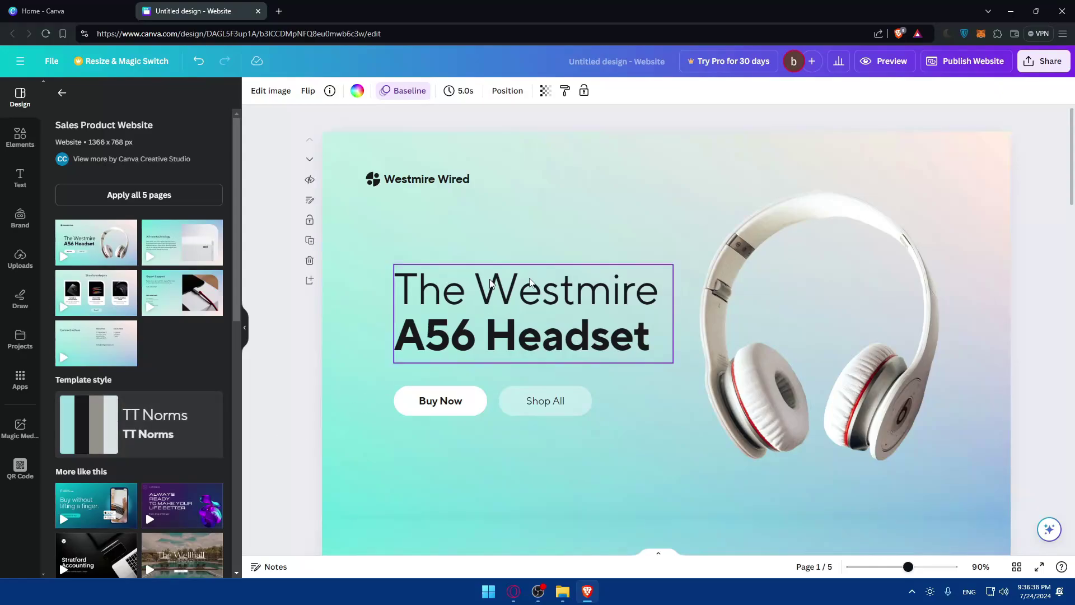
pyautogui.click(763, 314)
pyautogui.scroll(-2, 750, 299)
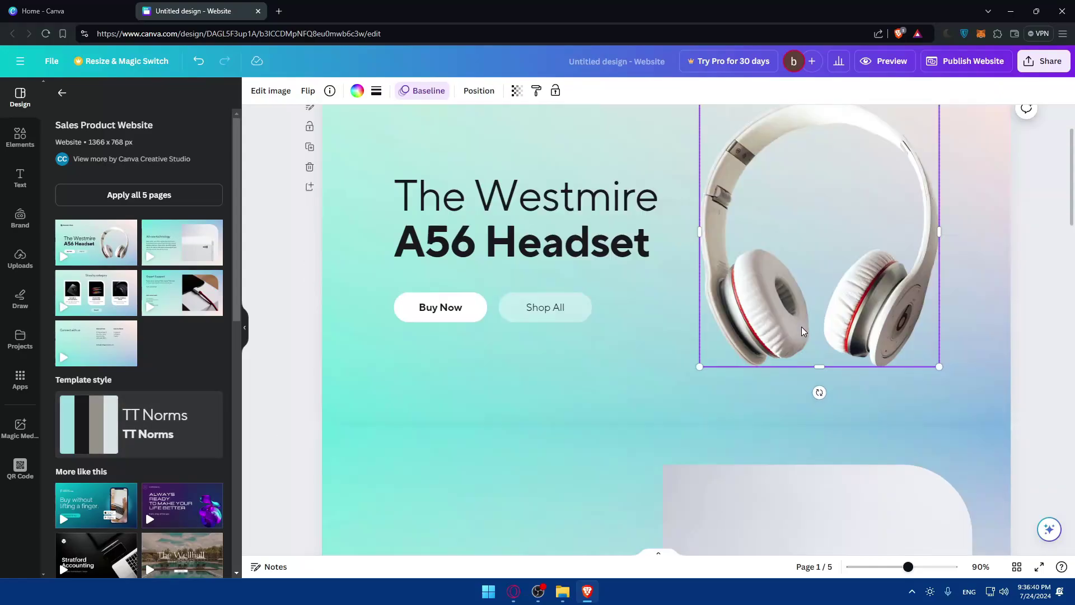
pyautogui.click(543, 237)
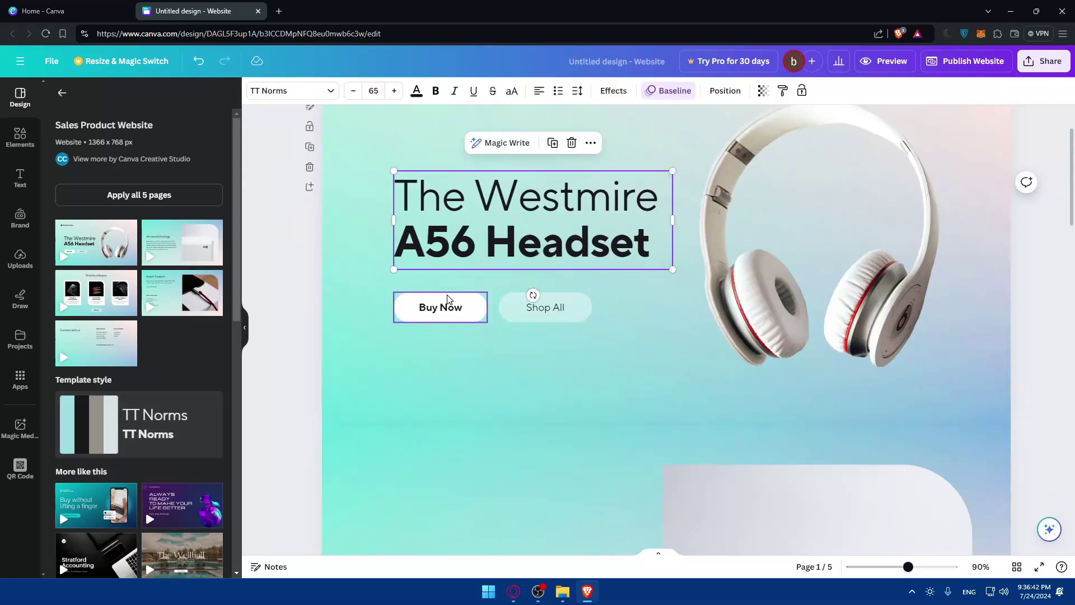
pyautogui.click(447, 299)
pyautogui.click(473, 307)
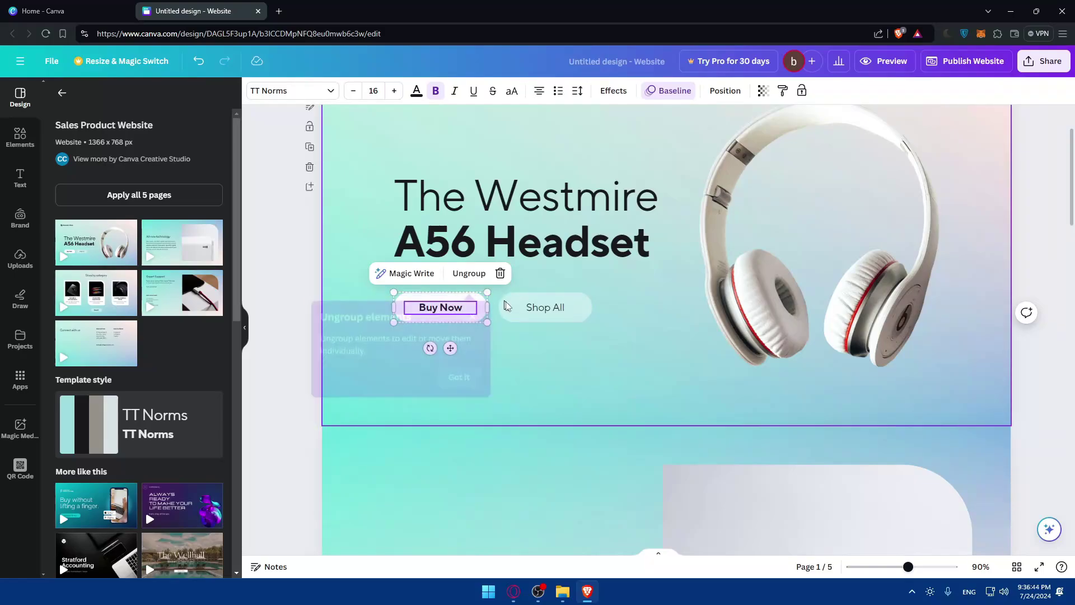
pyautogui.click(524, 312)
pyautogui.click(476, 313)
pyautogui.scroll(2, 476, 313)
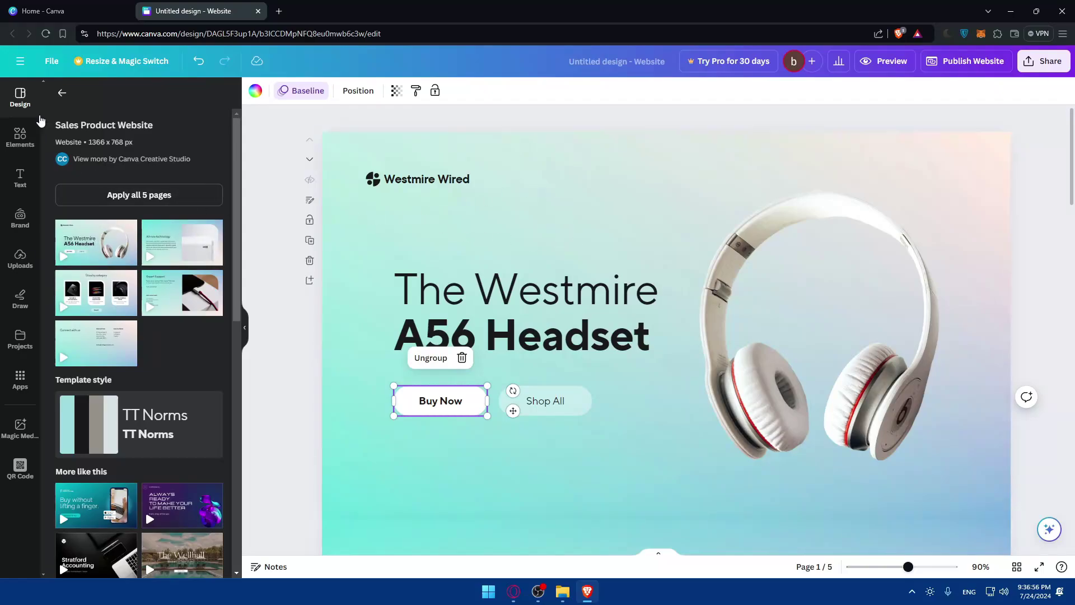
# Browse the Elements, Text and Brand panels in the sidebar.
pyautogui.click(20, 137)
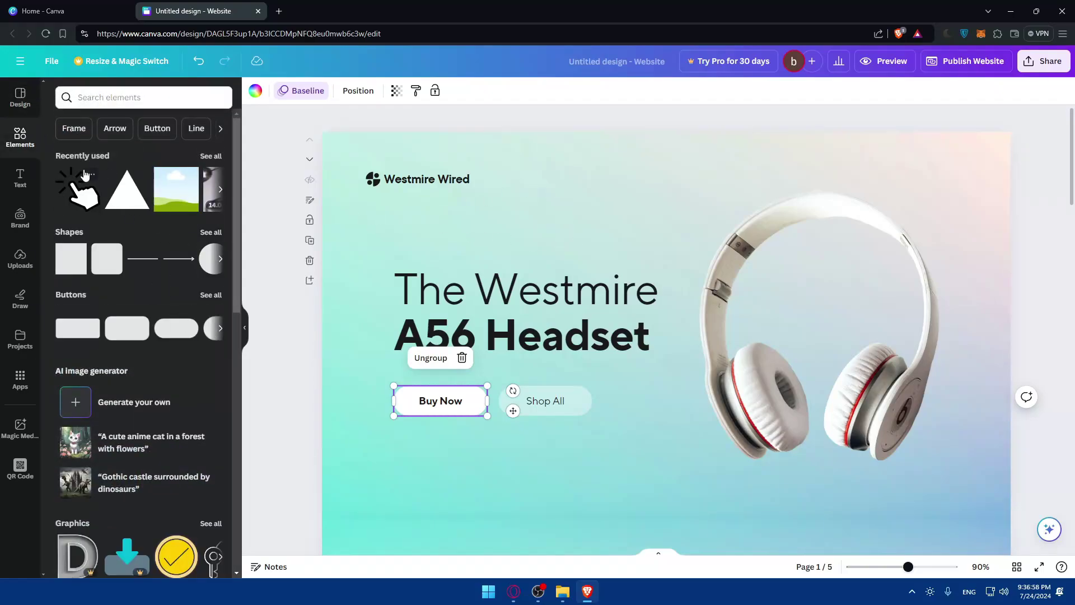
pyautogui.scroll(-3, 160, 233)
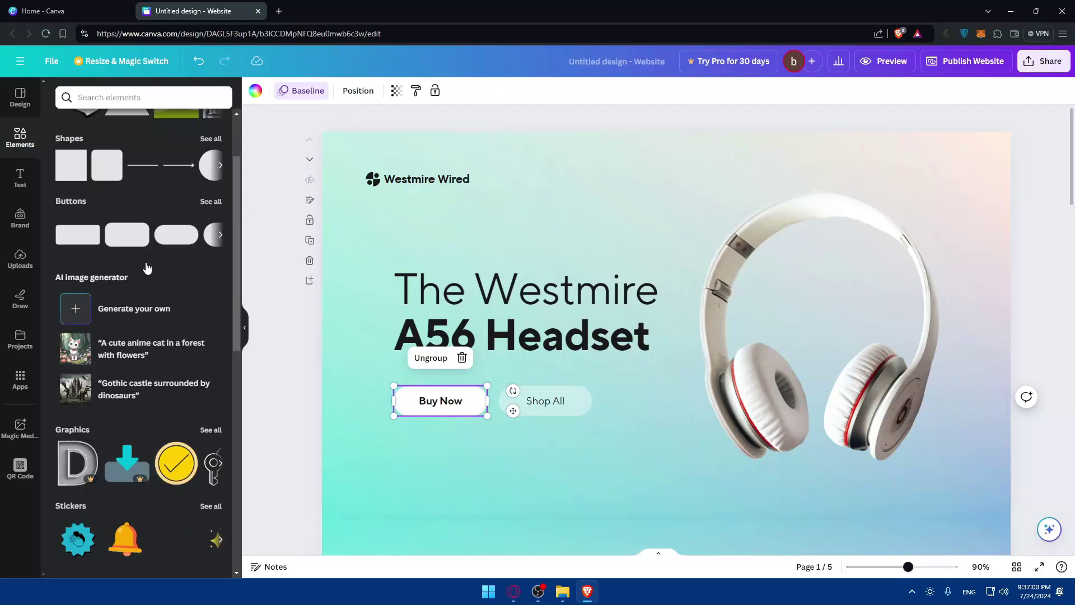
pyautogui.scroll(-2, 165, 286)
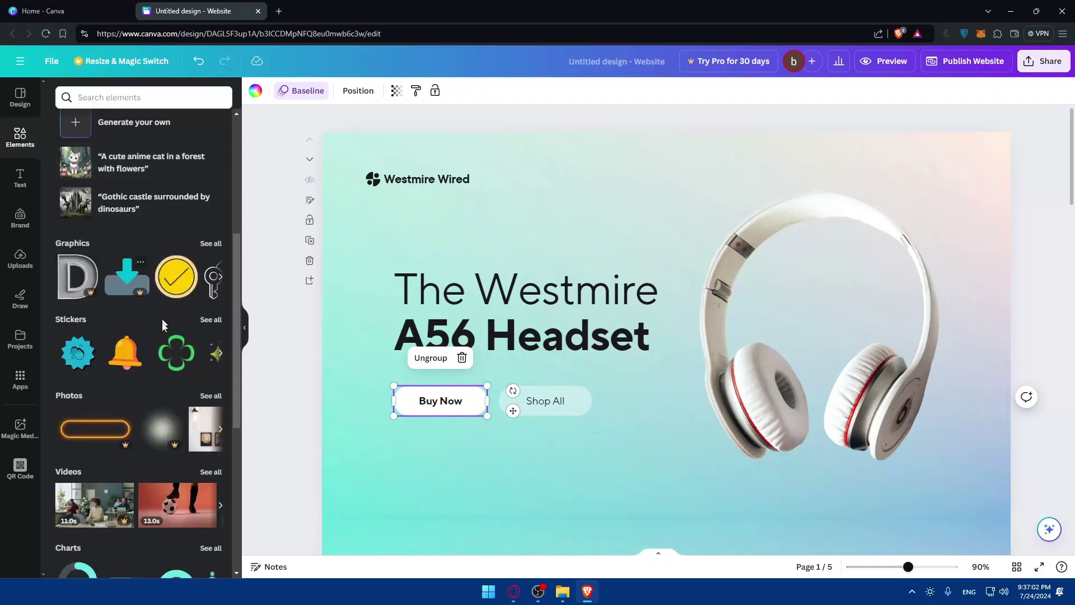
pyautogui.scroll(-3, 151, 336)
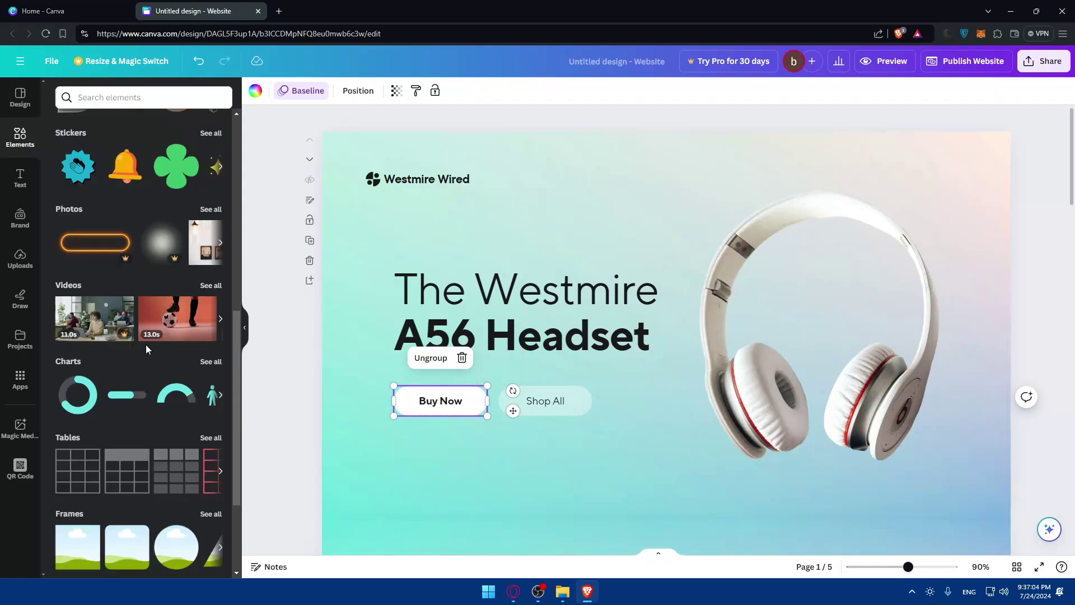
pyautogui.click(21, 178)
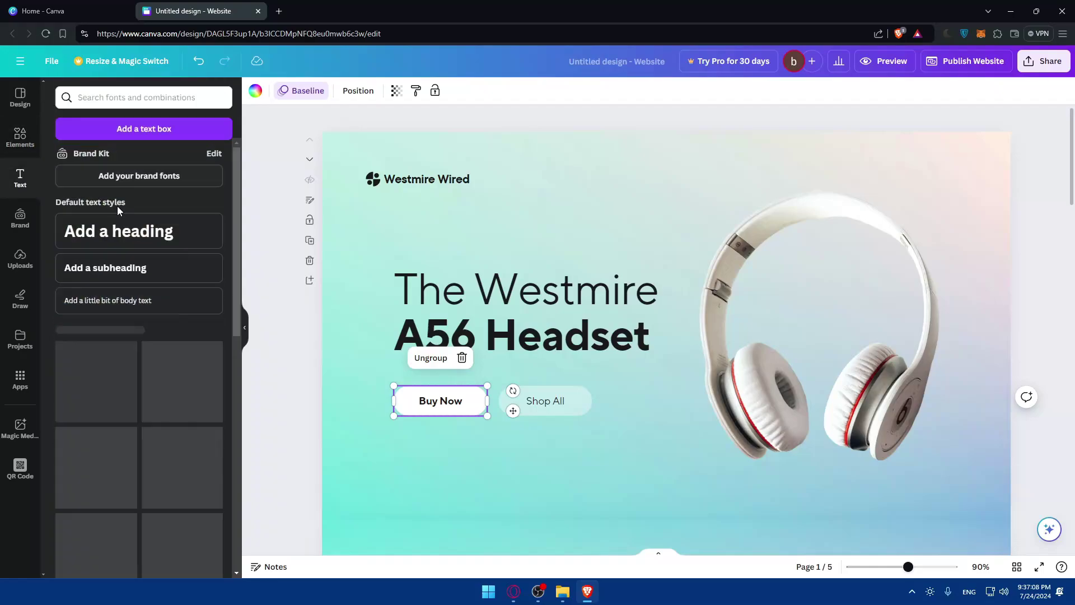
pyautogui.click(20, 218)
pyautogui.scroll(-1, 146, 235)
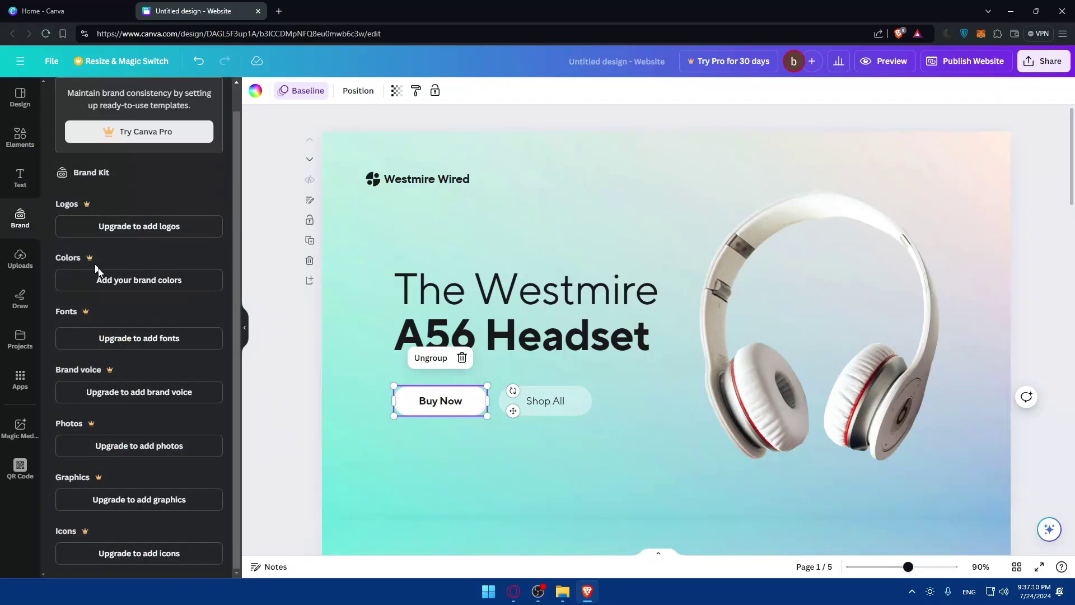
pyautogui.scroll(1, 134, 274)
pyautogui.scroll(-1, 158, 240)
pyautogui.scroll(1, 145, 234)
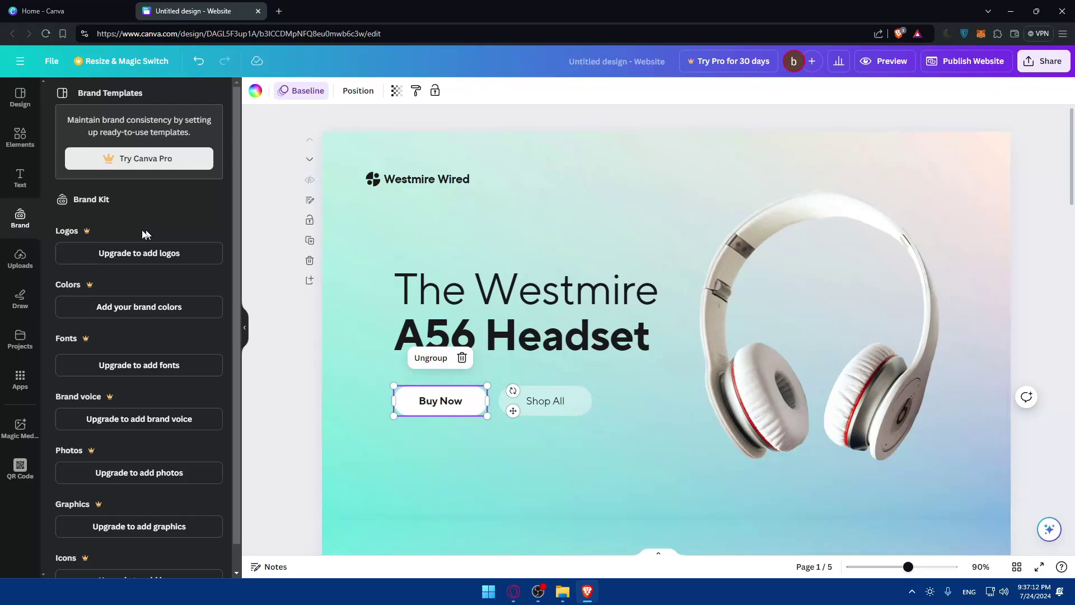
# Browse the Uploads, Draw and Projects panels, then scroll through the Apps directory.
pyautogui.click(9, 267)
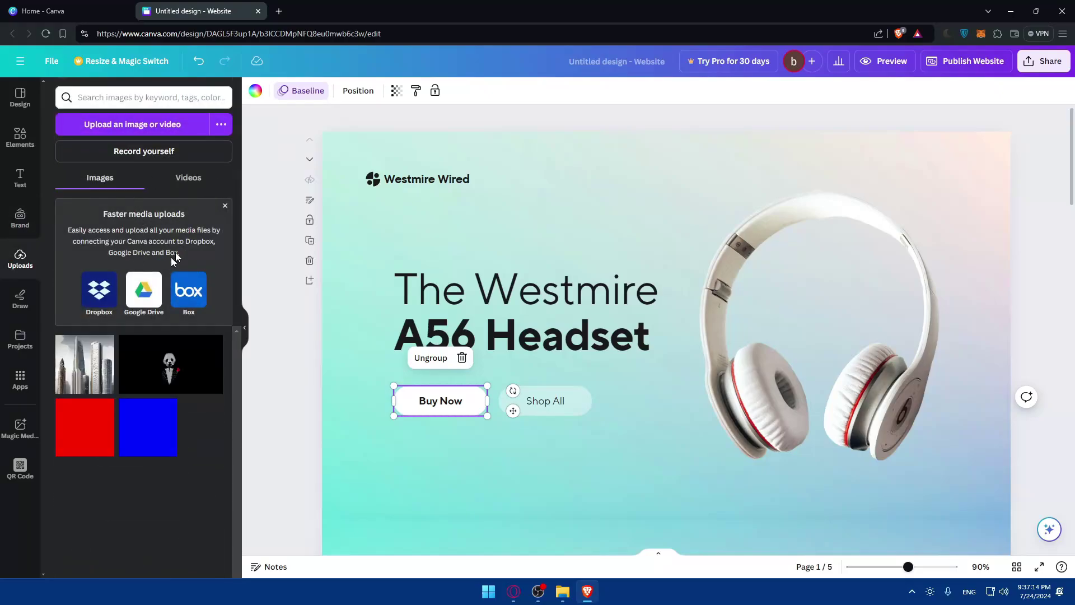
pyautogui.click(20, 298)
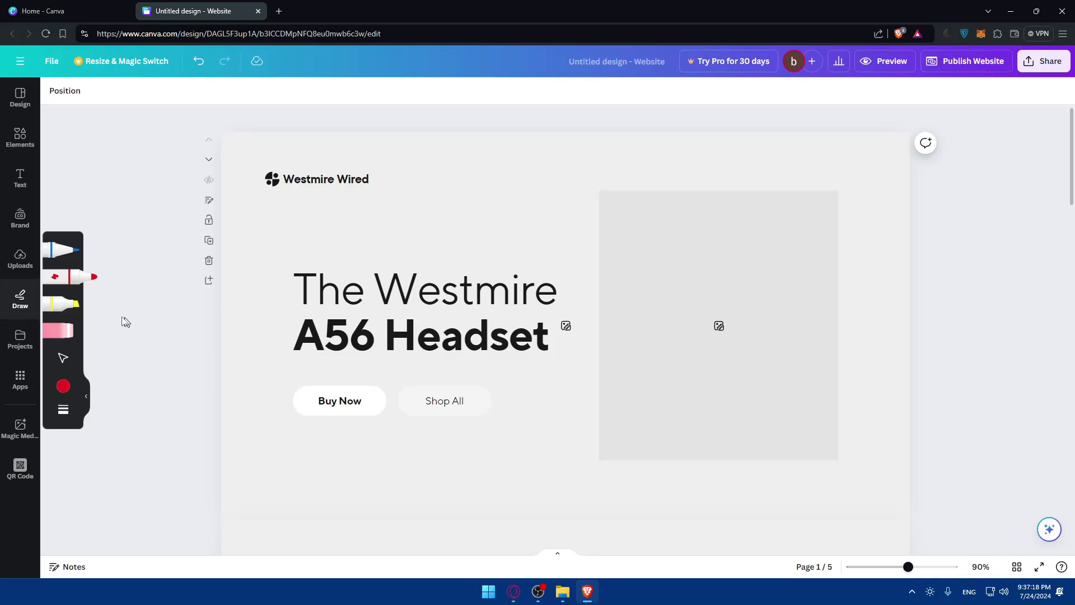
pyautogui.click(20, 338)
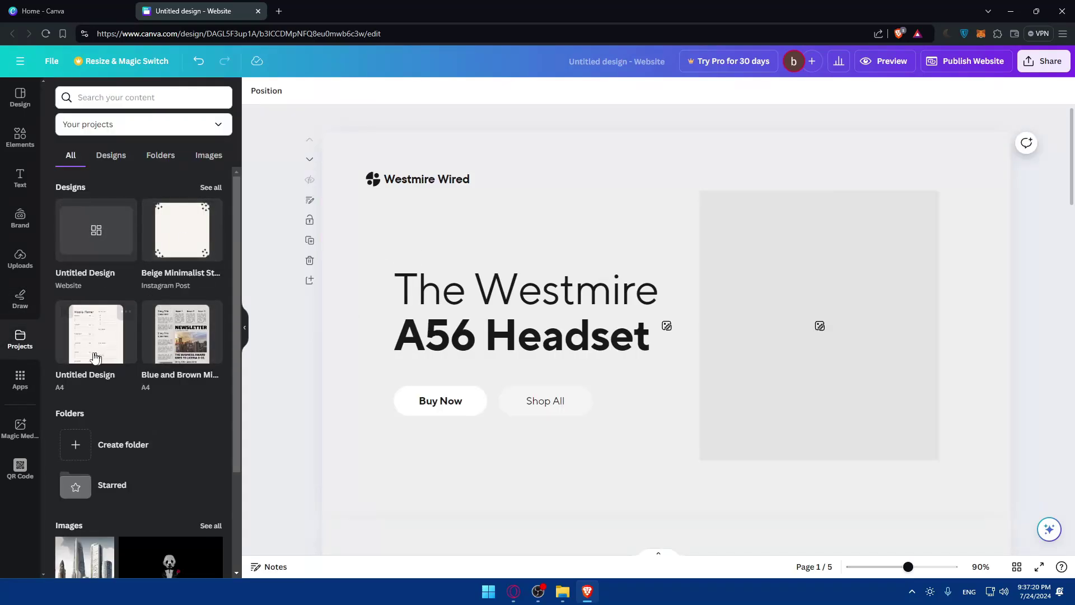
pyautogui.moveTo(167, 318)
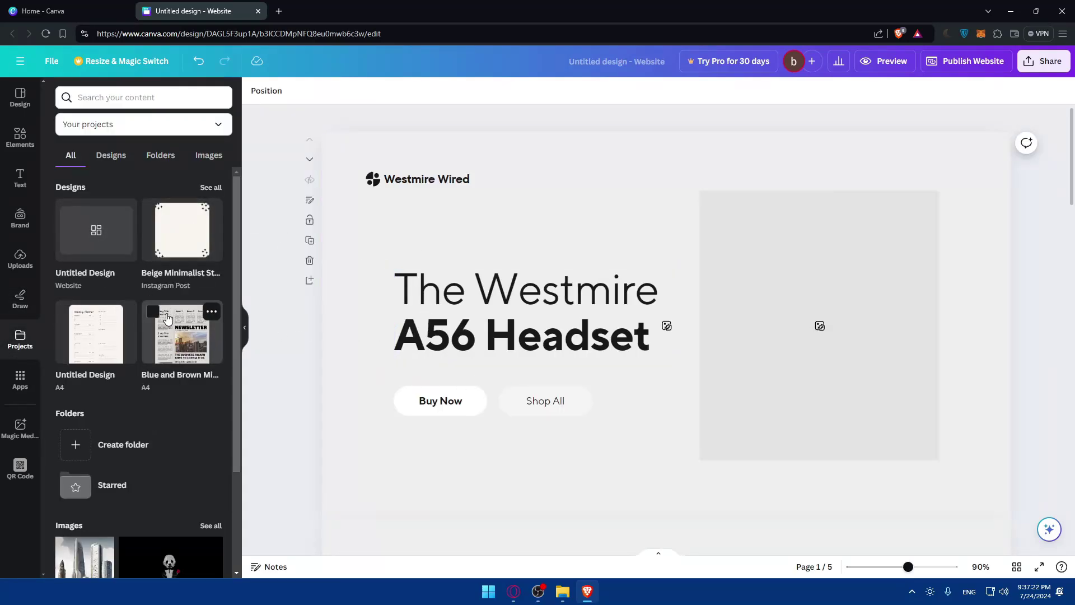
pyautogui.scroll(-15, 592, 347)
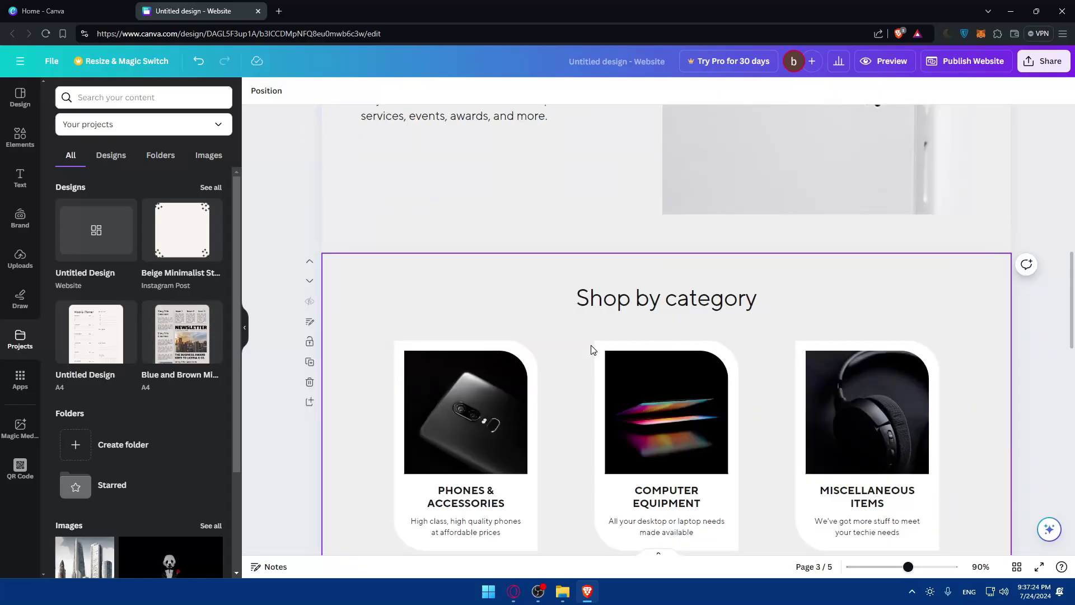
pyautogui.click(28, 389)
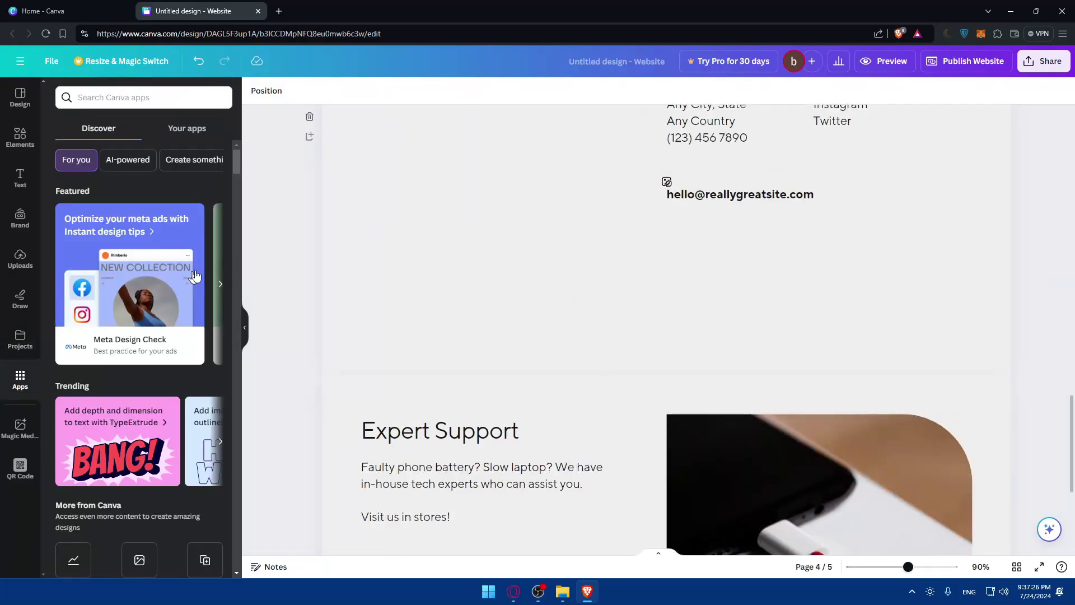
pyautogui.scroll(-3, 140, 335)
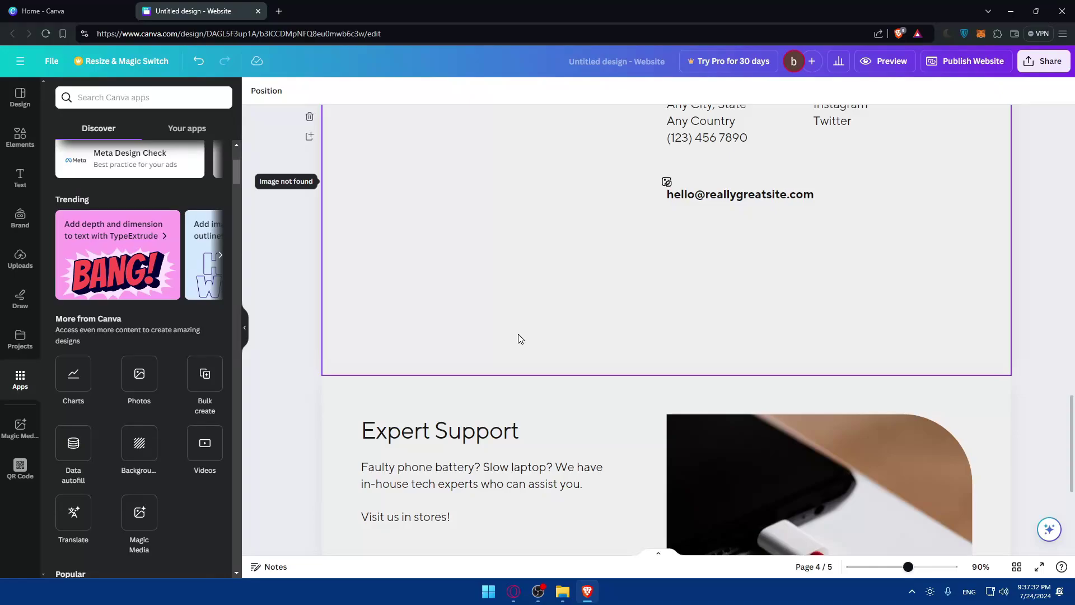
pyautogui.scroll(-6, 110, 351)
pyautogui.scroll(10, 110, 347)
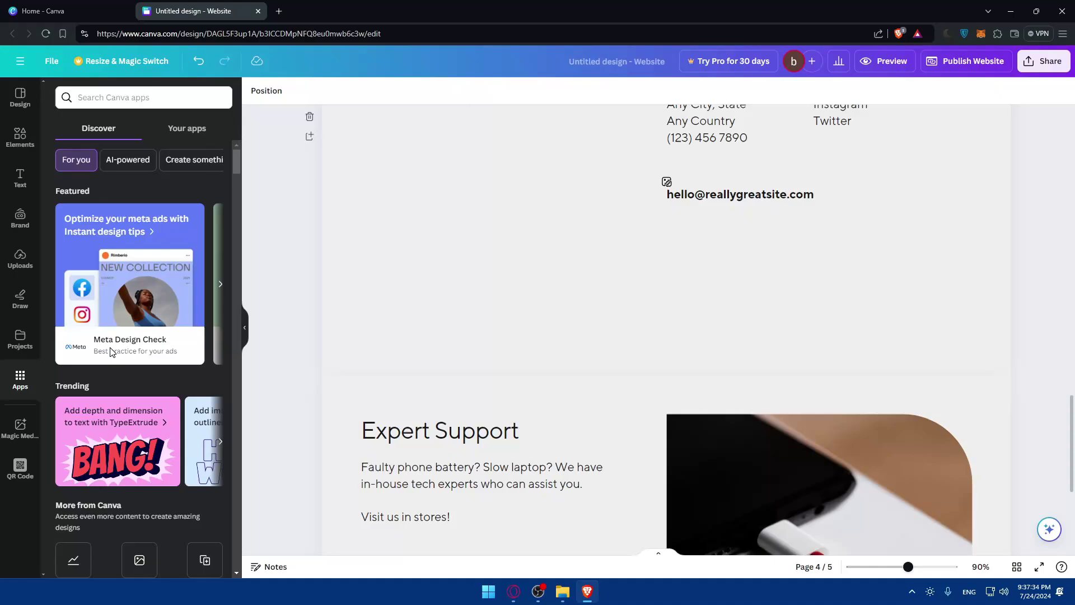
pyautogui.scroll(-7, 110, 347)
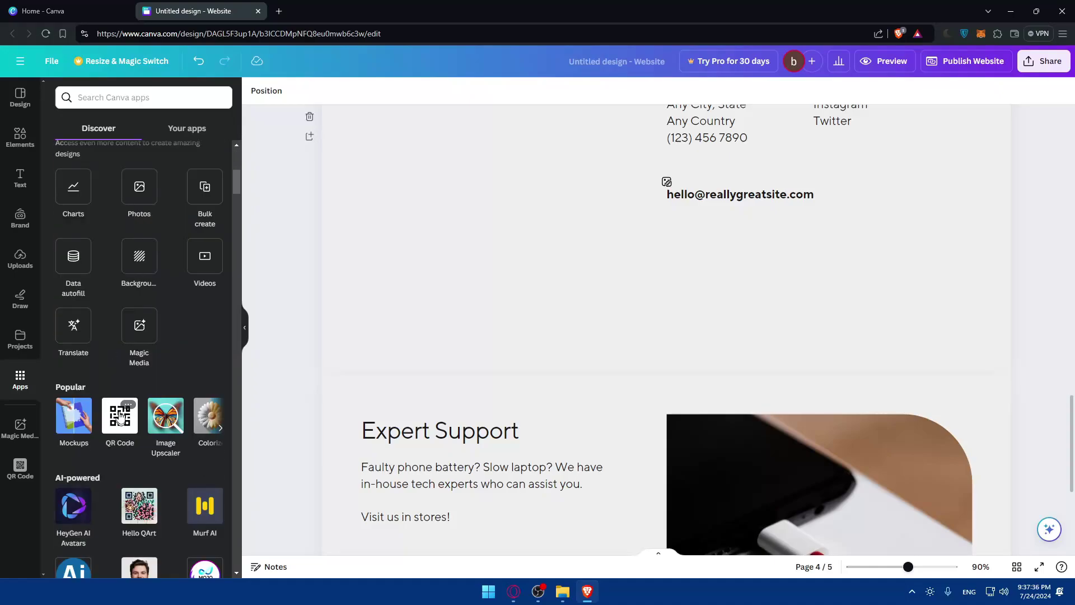
# Generate a QR code for instagram.com/test and shrink it into the page's bottom-left corner.
pyautogui.click(20, 467)
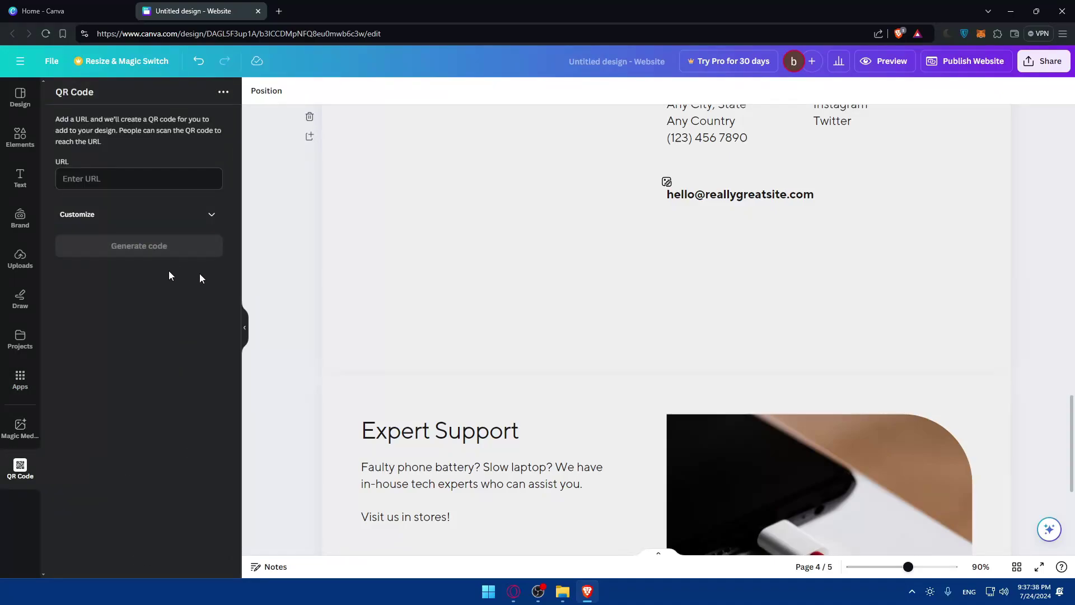
pyautogui.scroll(-5, 616, 304)
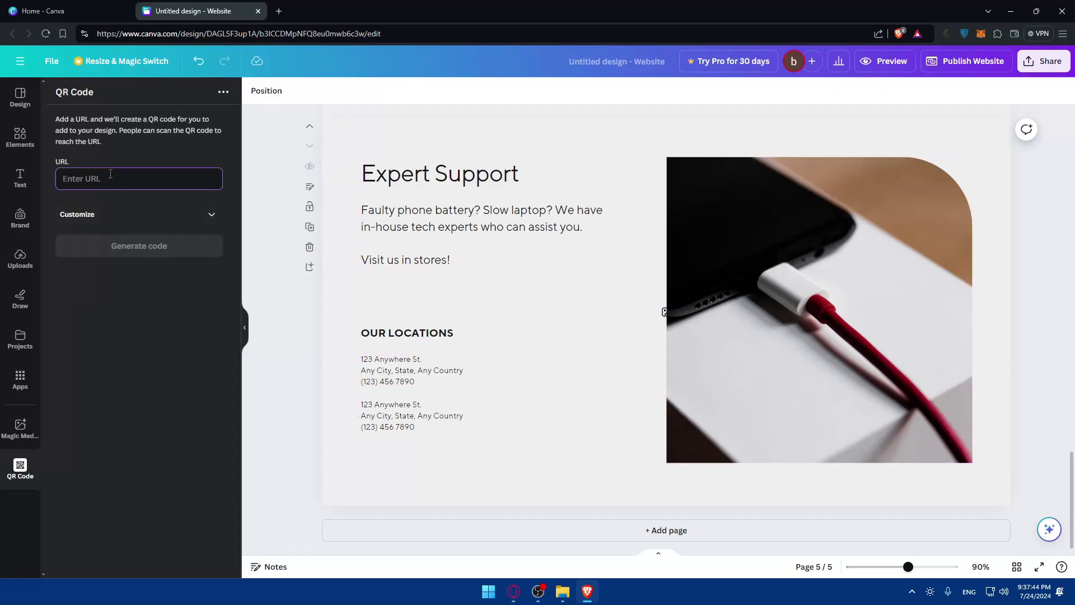
pyautogui.write('instagram.com/test')
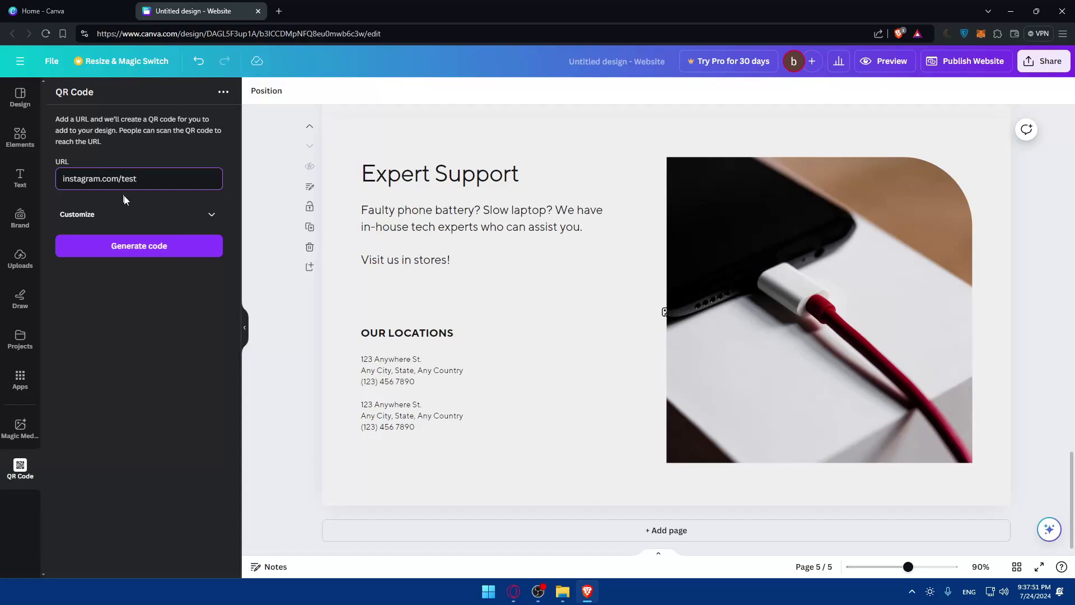
pyautogui.click(139, 245)
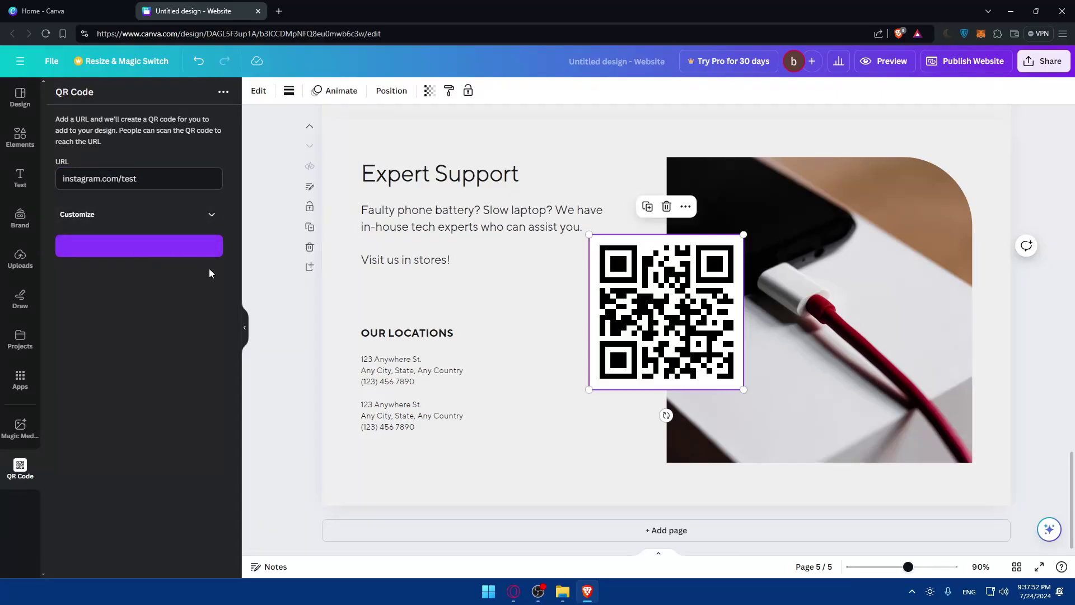
pyautogui.moveTo(742, 233); pyautogui.dragTo(363, 471)
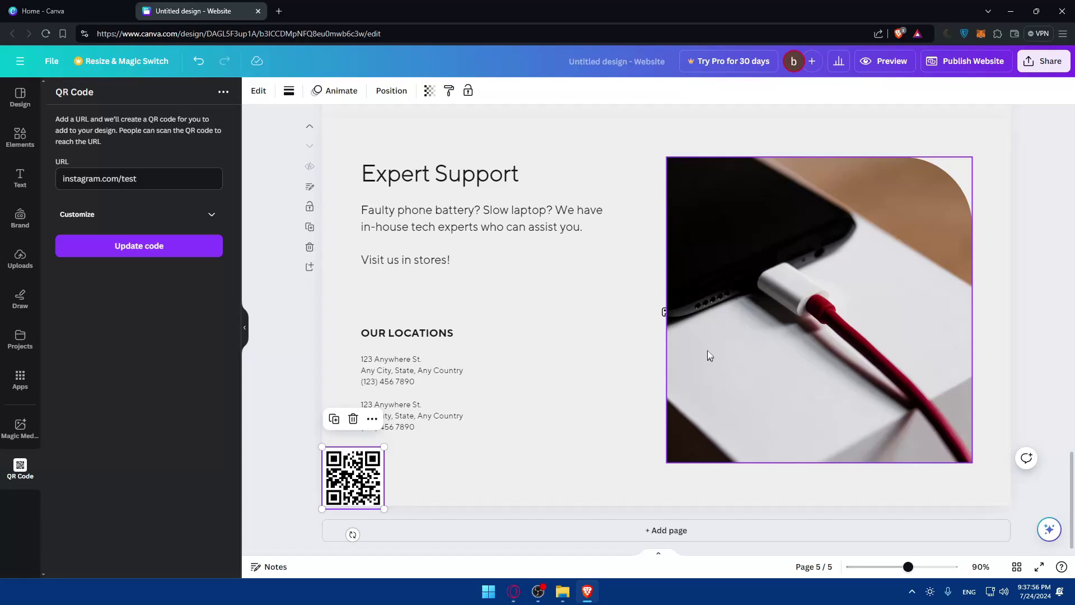
pyautogui.scroll(10, 705, 336)
pyautogui.scroll(-3, 672, 320)
pyautogui.scroll(10, 671, 319)
pyautogui.scroll(-10, 385, 221)
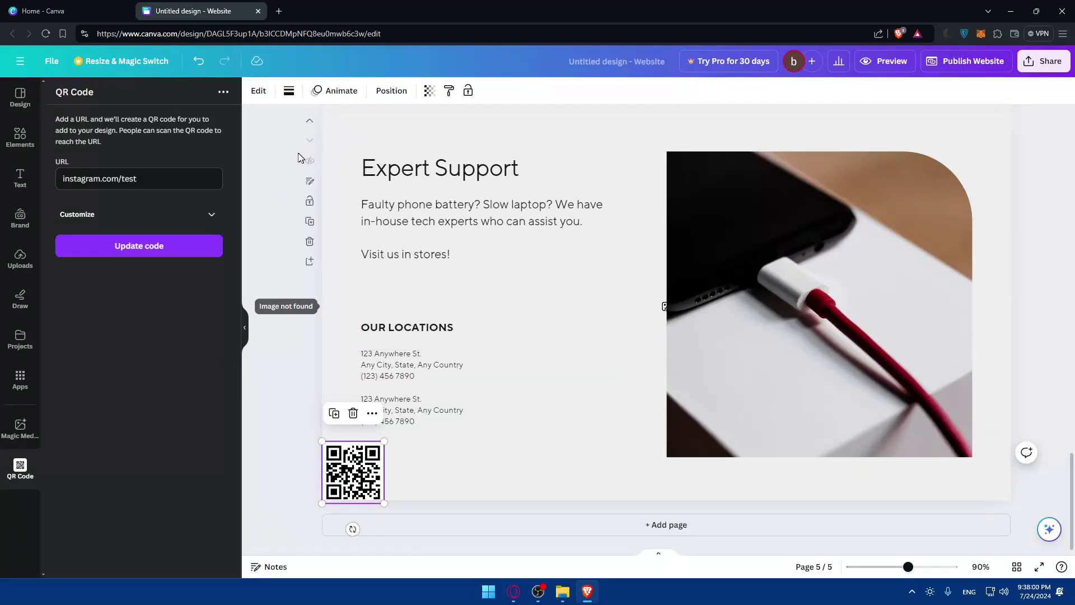
pyautogui.scroll(5, 325, 140)
pyautogui.scroll(10, 295, 117)
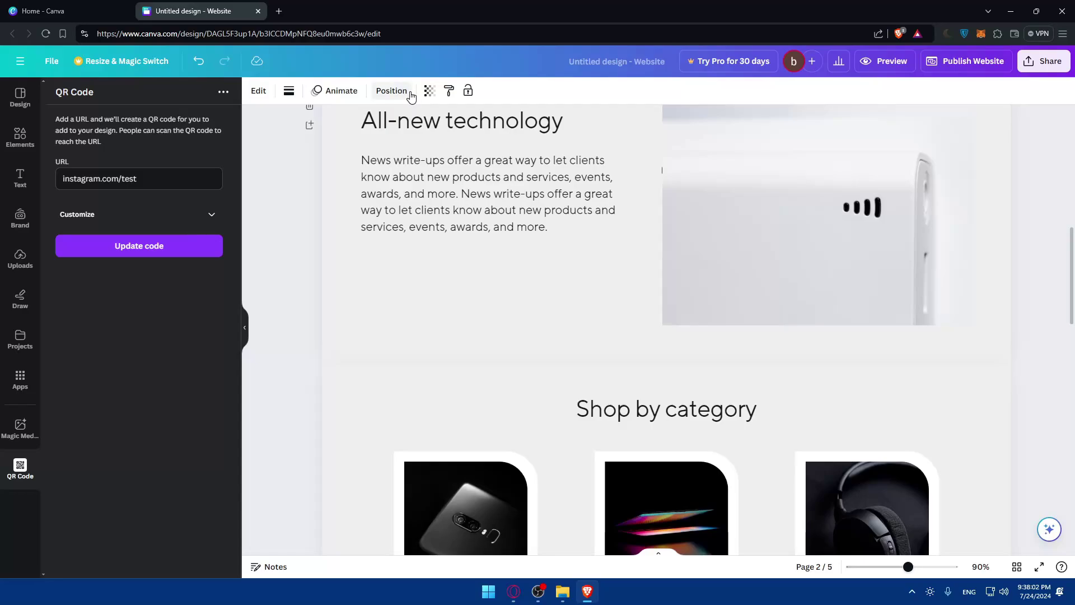
# Replace page 1 with the Sales Product Website headset landing page from the Design panel.
pyautogui.scroll(5, 676, 290)
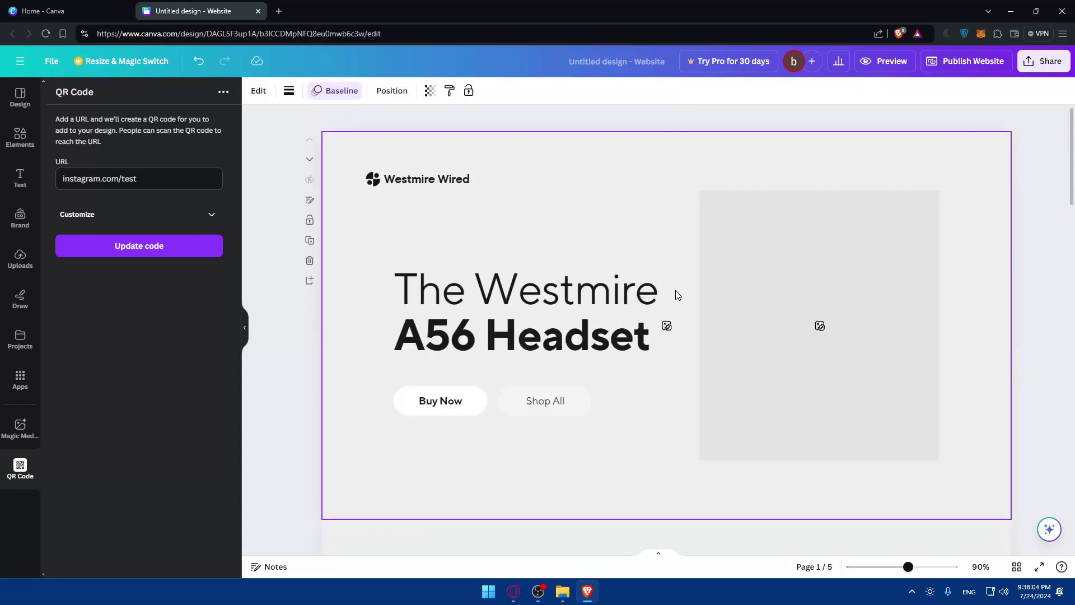
pyautogui.click(20, 96)
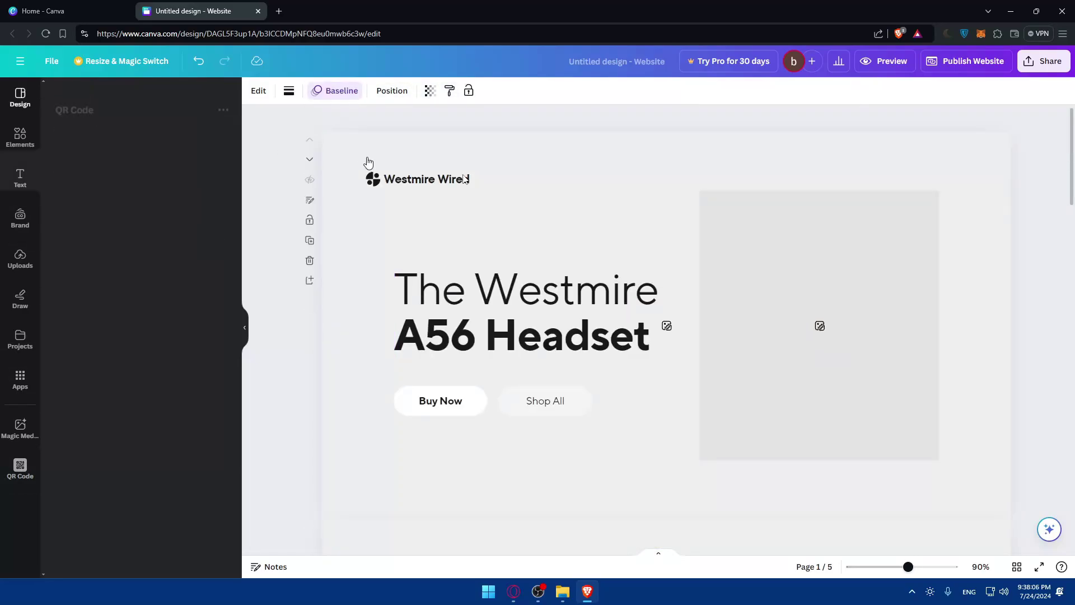
pyautogui.click(834, 324)
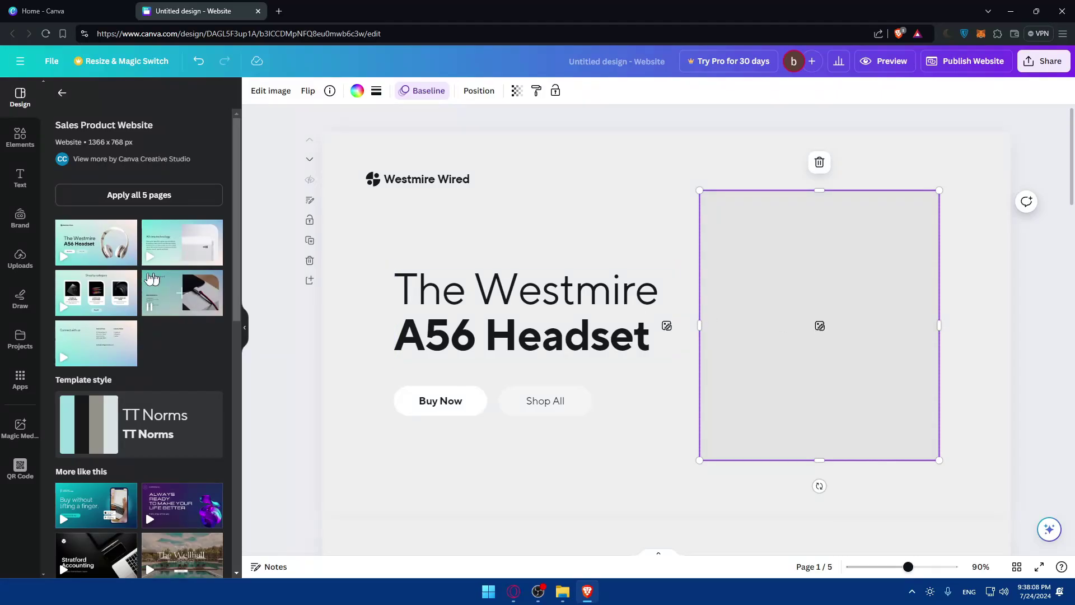
pyautogui.click(95, 244)
pyautogui.click(537, 340)
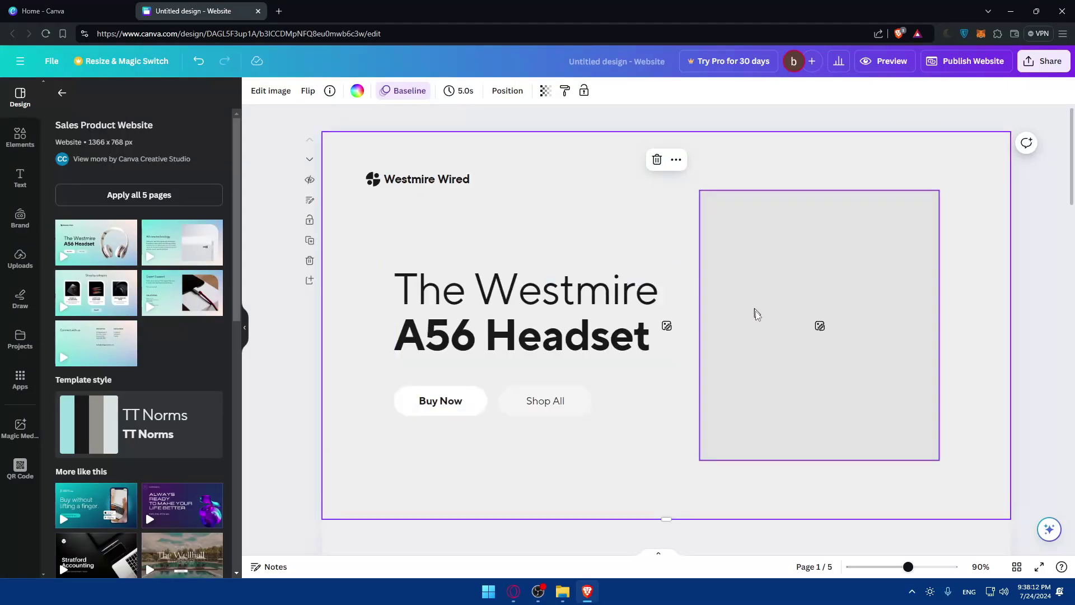
pyautogui.scroll(-2, 761, 314)
pyautogui.scroll(2, 828, 247)
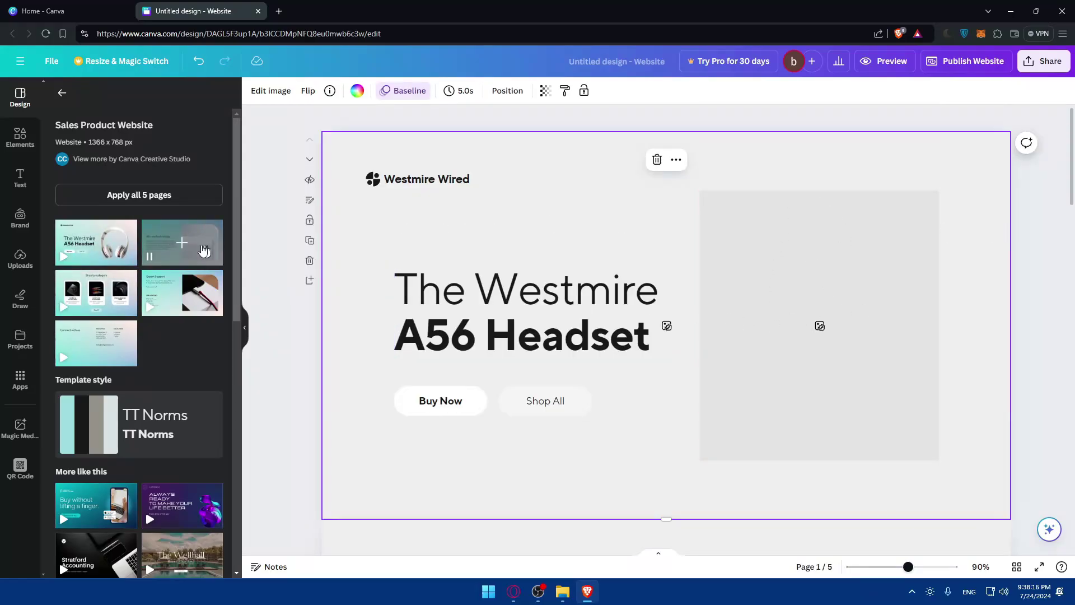
pyautogui.scroll(-10, 144, 202)
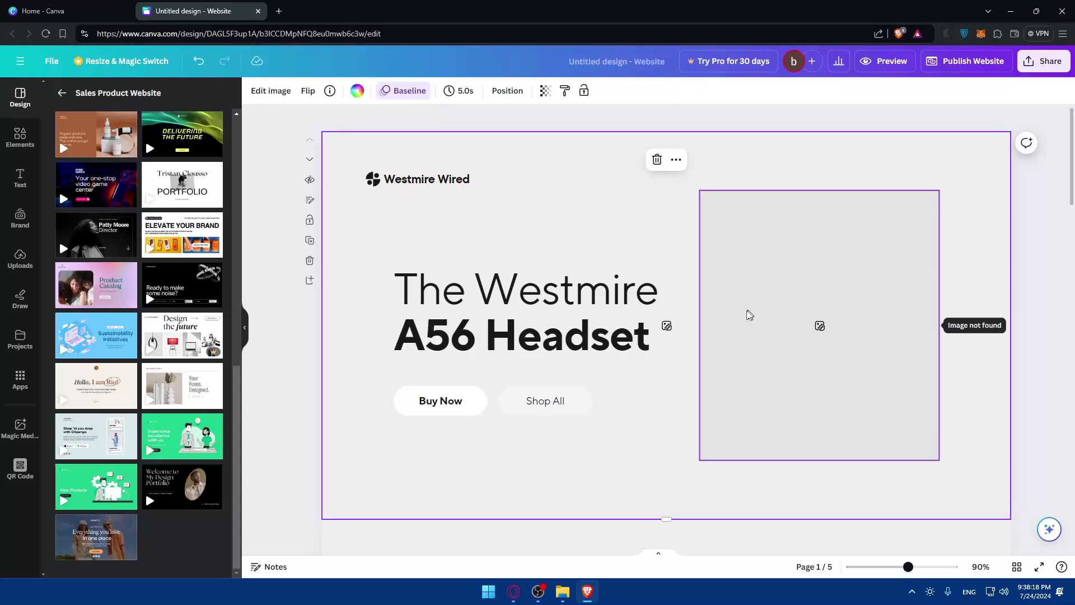
pyautogui.click(888, 61)
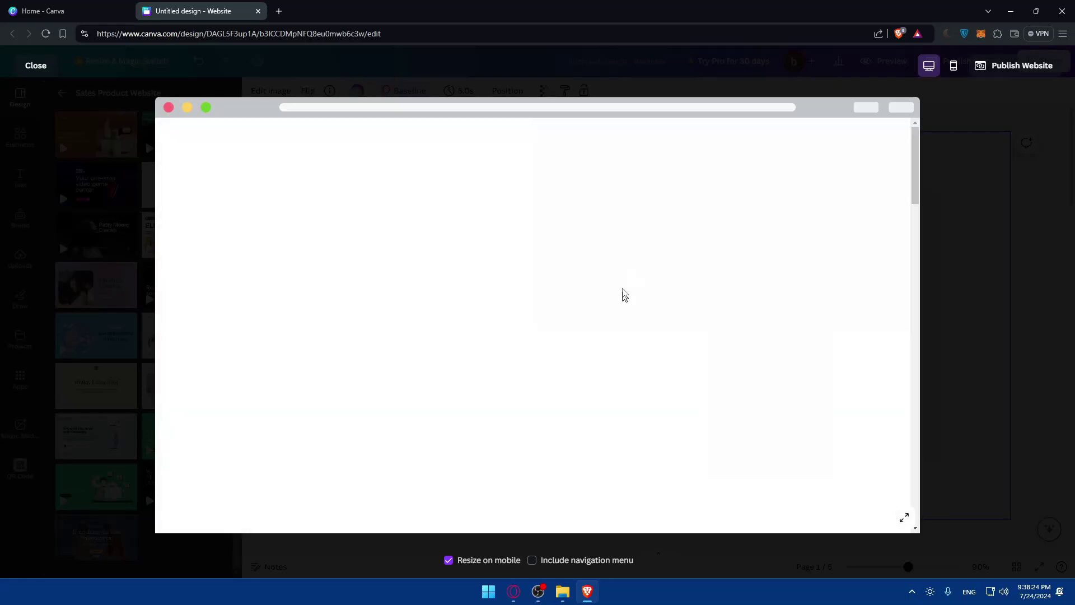
pyautogui.scroll(-10, 599, 305)
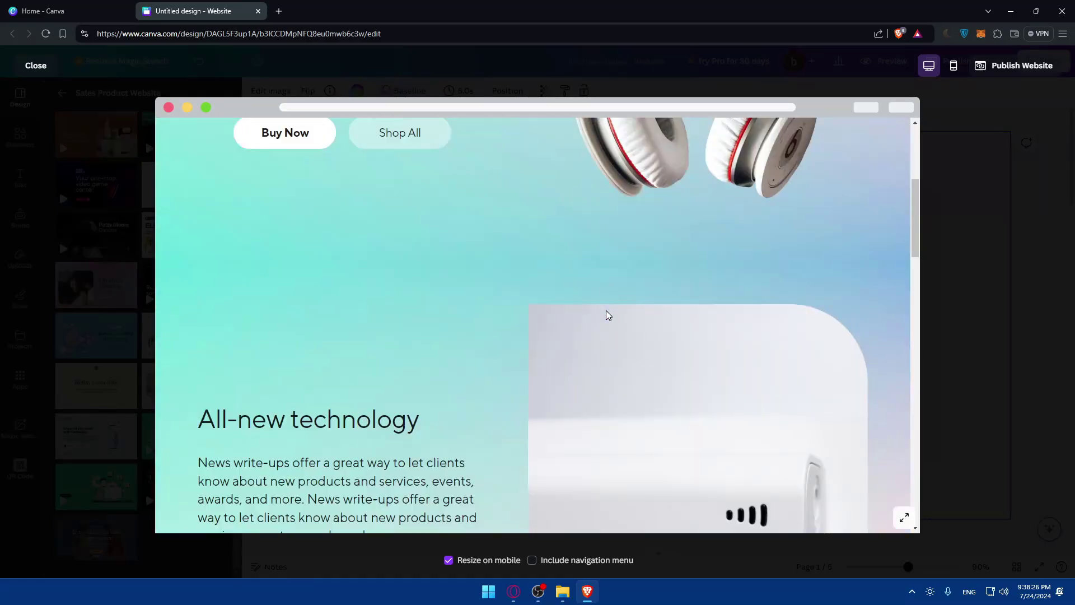
pyautogui.scroll(-5, 533, 393)
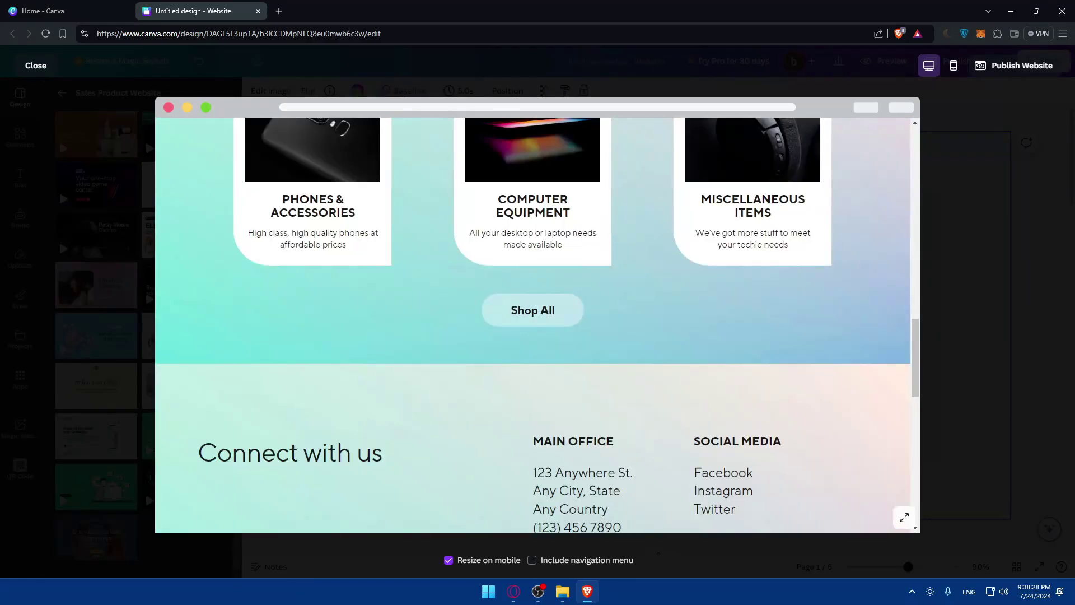
pyautogui.scroll(-6, 549, 425)
pyautogui.scroll(-5, 562, 455)
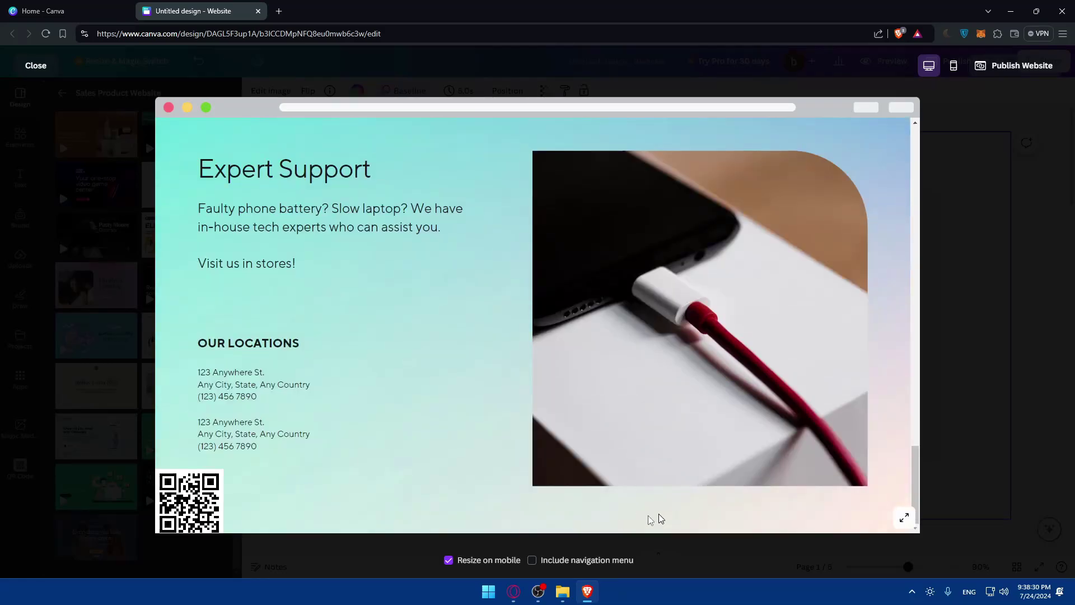
pyautogui.click(473, 560)
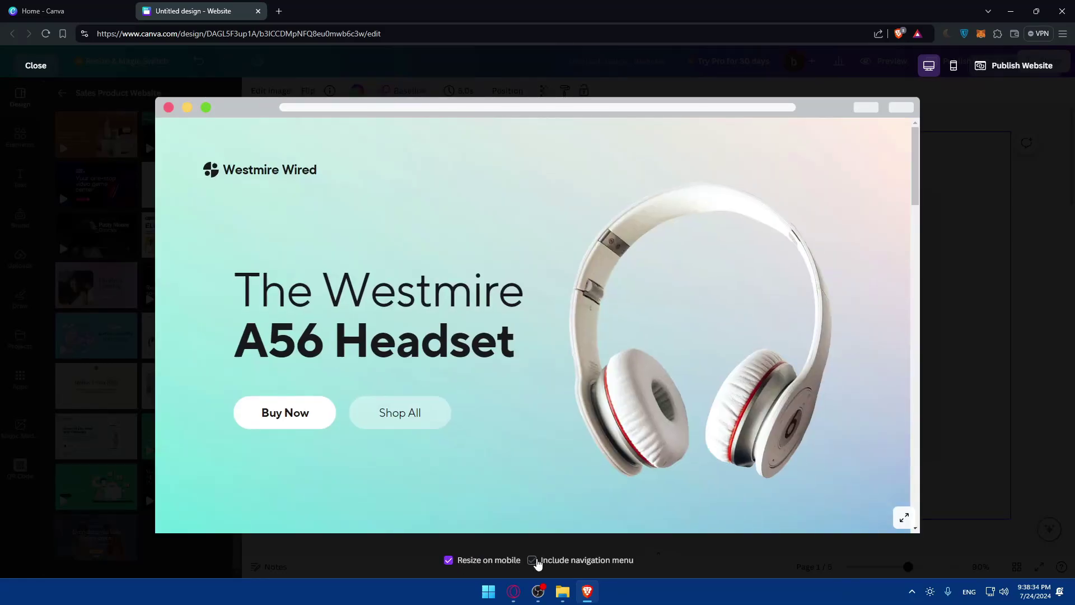
pyautogui.click(532, 560)
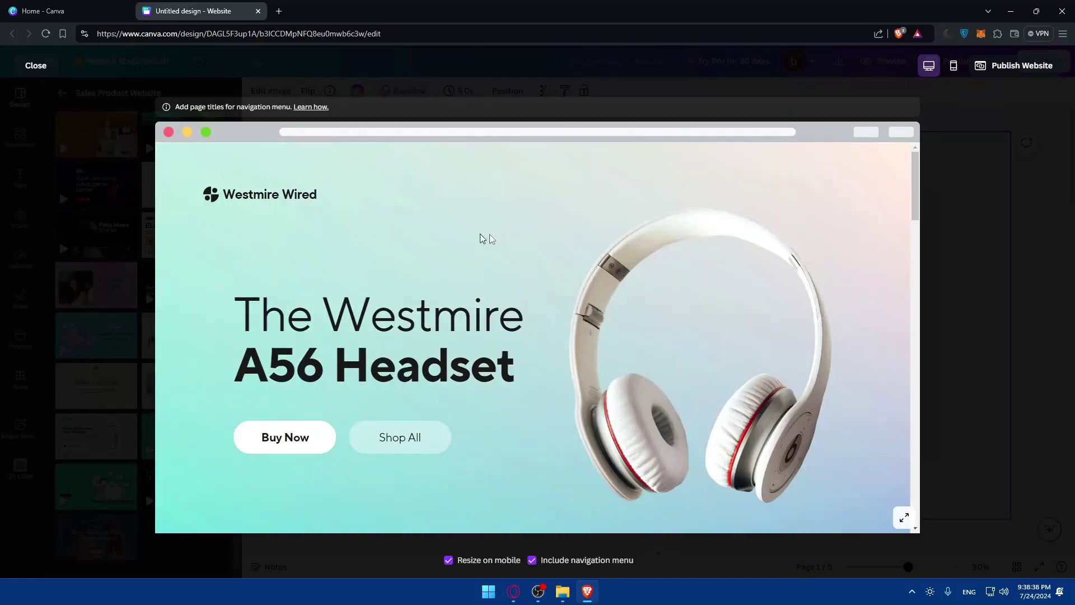
pyautogui.scroll(-3, 711, 218)
pyautogui.scroll(3, 728, 214)
pyautogui.scroll(-10, 815, 168)
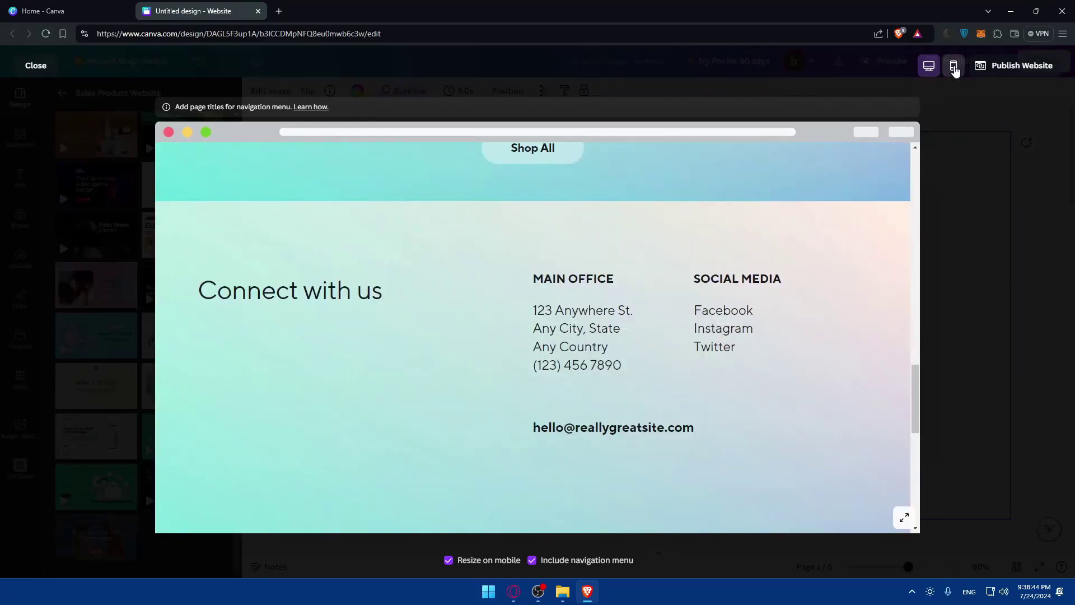
pyautogui.click(954, 66)
pyautogui.scroll(-5, 492, 317)
pyautogui.scroll(5, 498, 323)
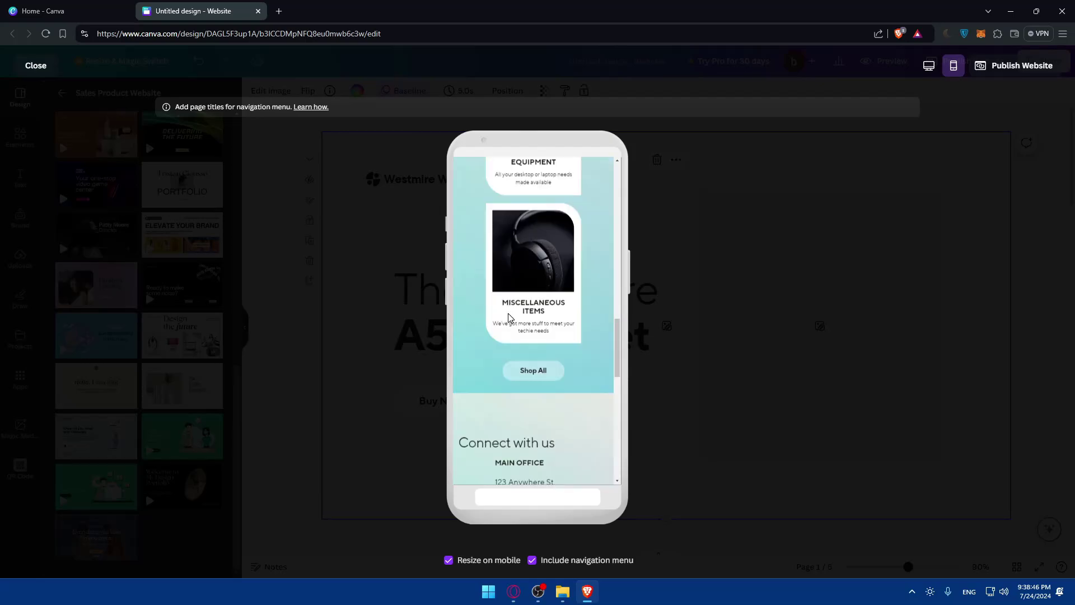
pyautogui.scroll(-4, 504, 319)
pyautogui.scroll(-2, 497, 385)
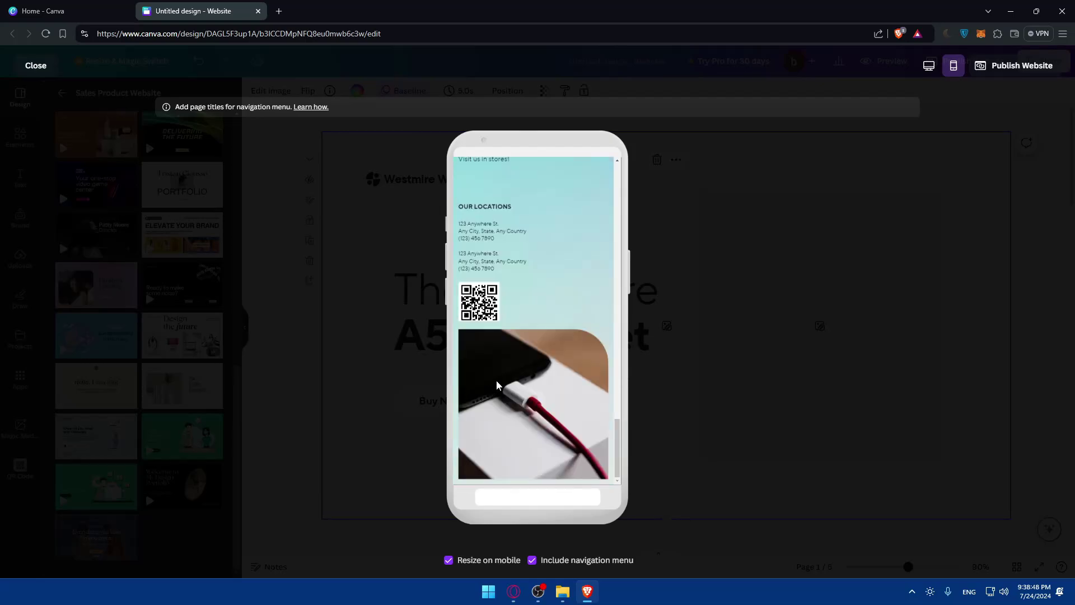
pyautogui.scroll(10, 516, 370)
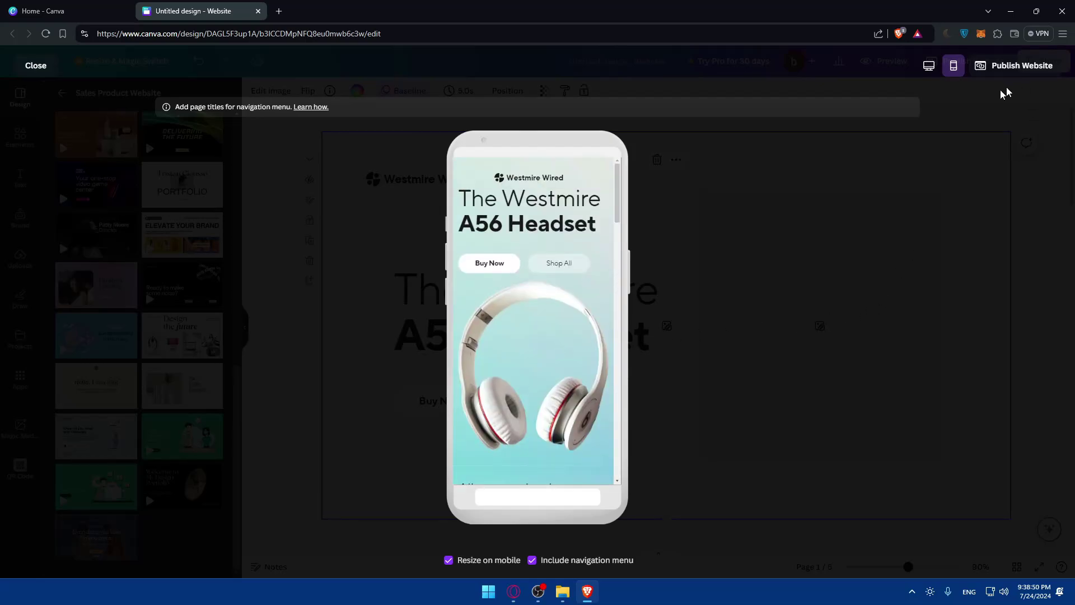
# Close the preview, set the publish address to omixx.my.canva.site, and view custom domain options.
pyautogui.click(898, 201)
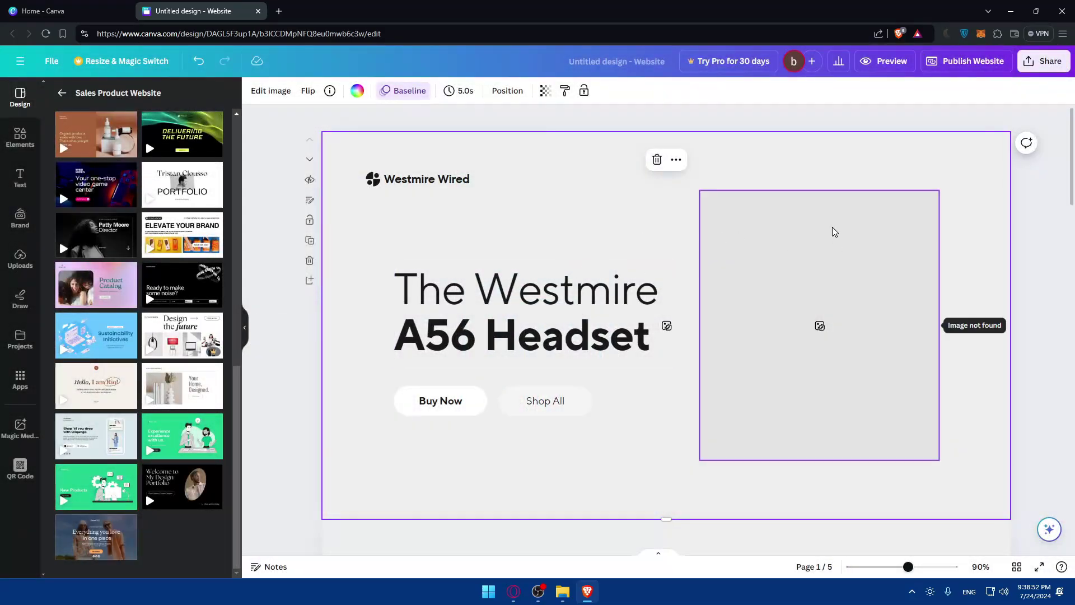
pyautogui.click(991, 63)
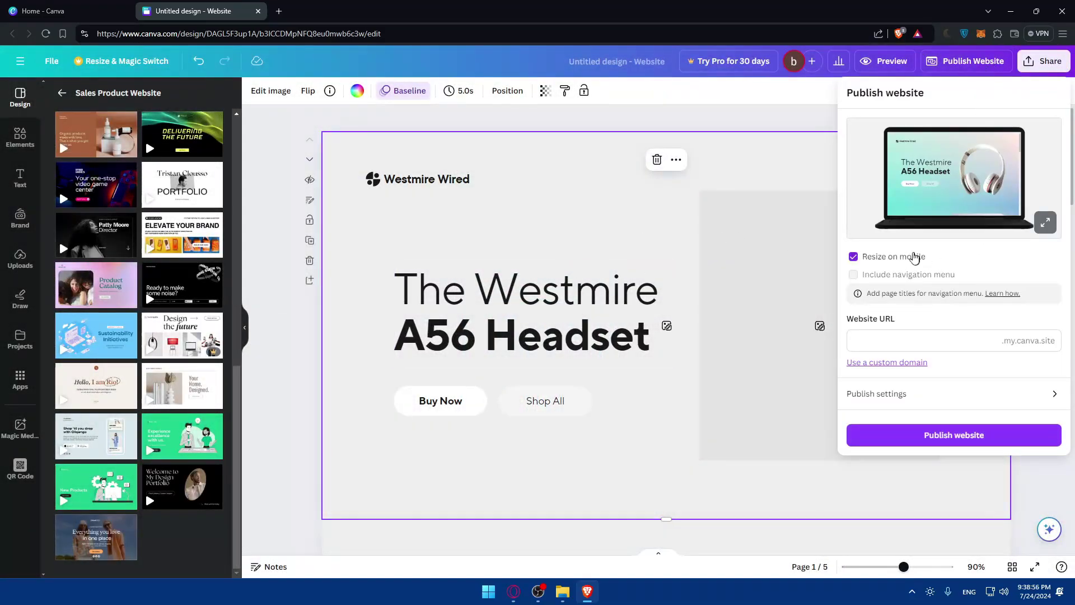
pyautogui.click(930, 337)
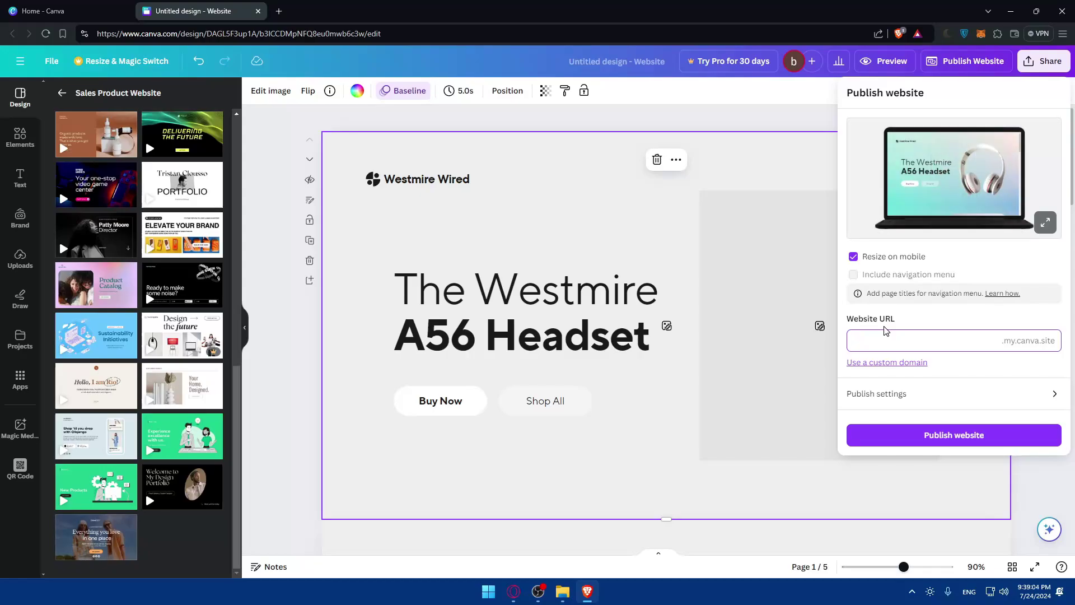
pyautogui.write('omix')
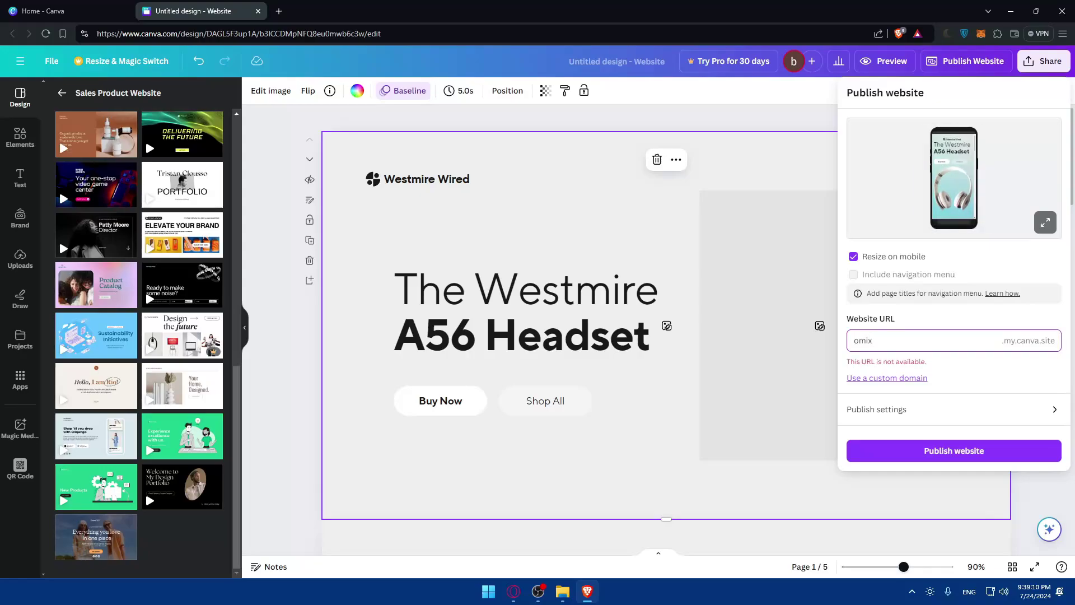
pyautogui.write('x')
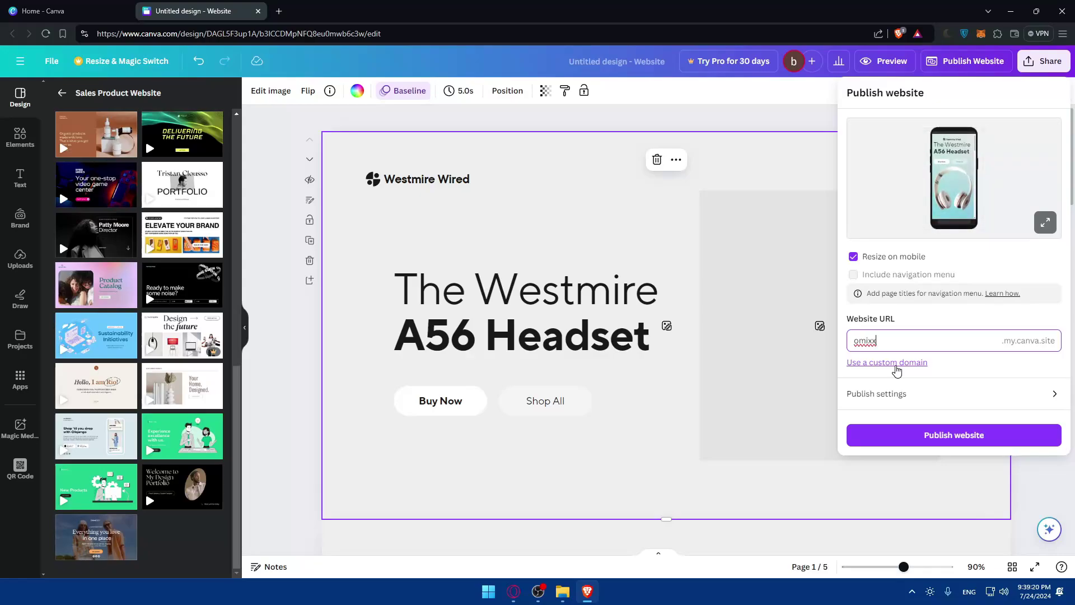
pyautogui.click(896, 363)
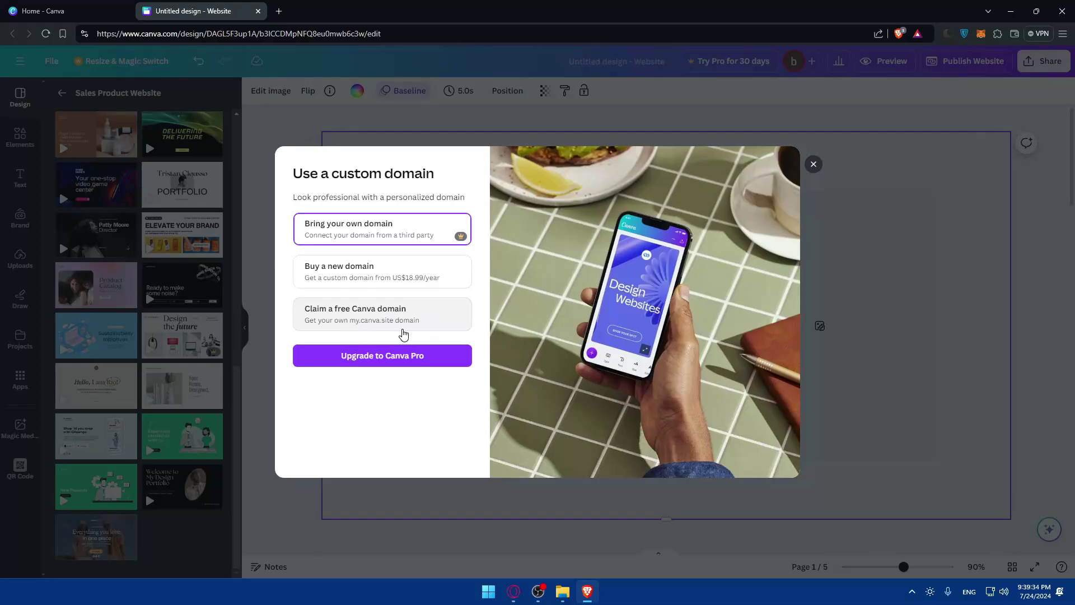
pyautogui.click(366, 318)
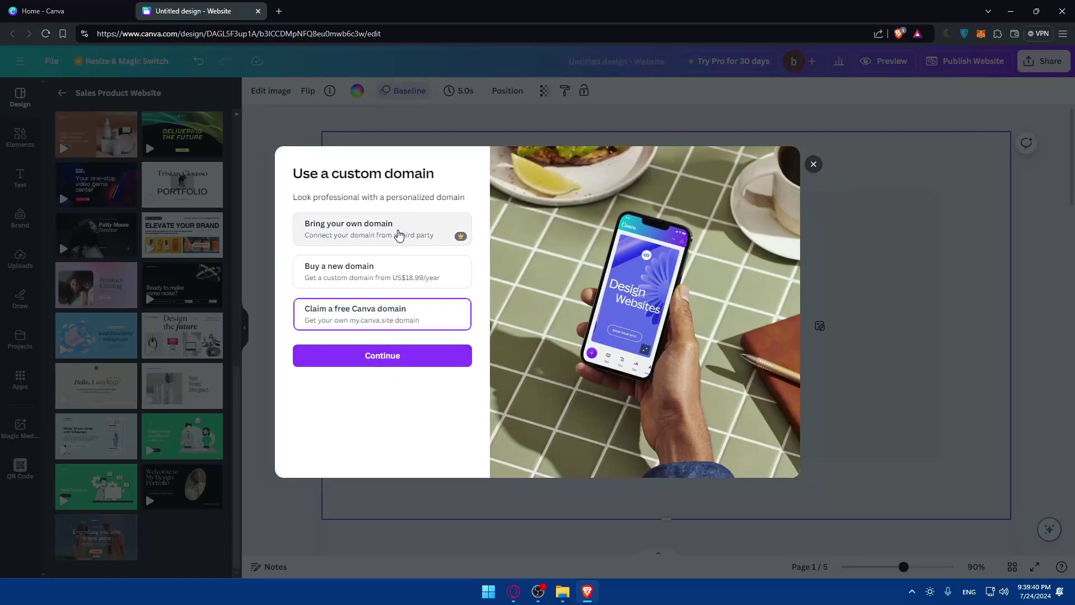
pyautogui.click(398, 235)
pyautogui.click(376, 323)
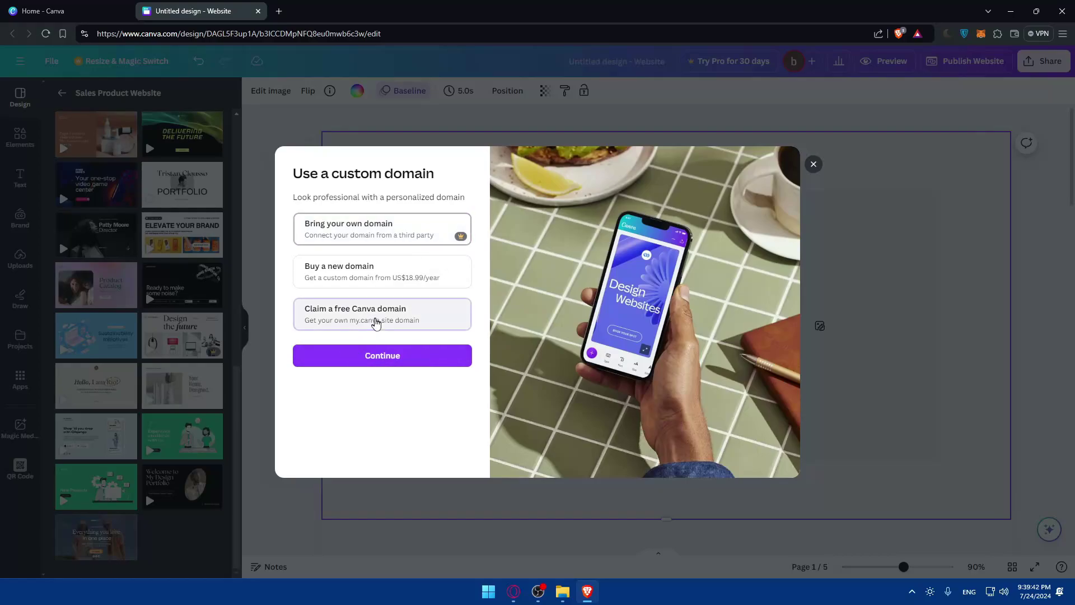
pyautogui.click(384, 283)
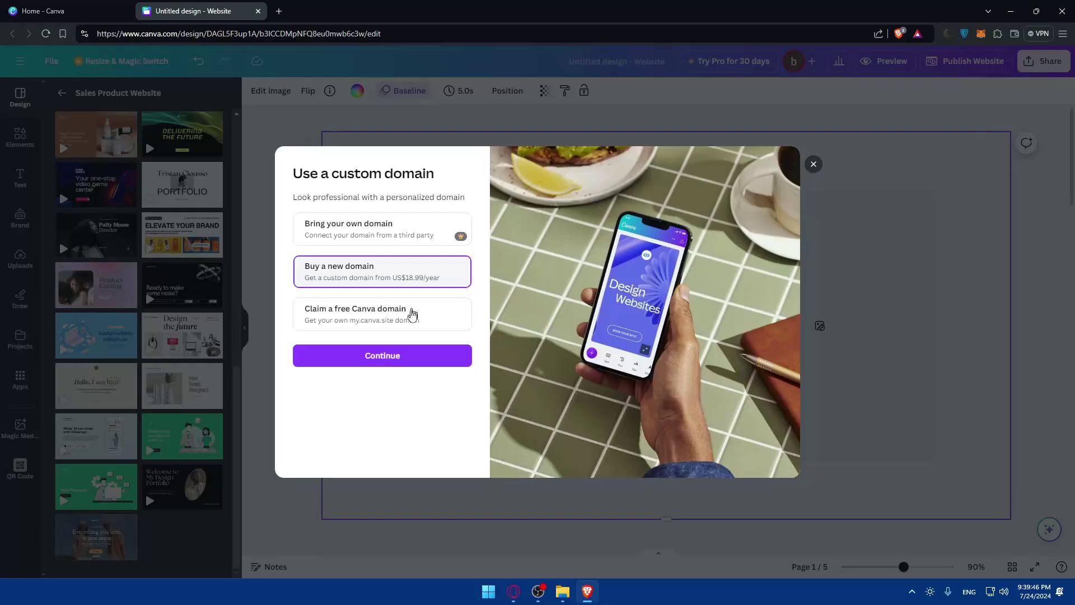
pyautogui.click(388, 322)
pyautogui.click(390, 354)
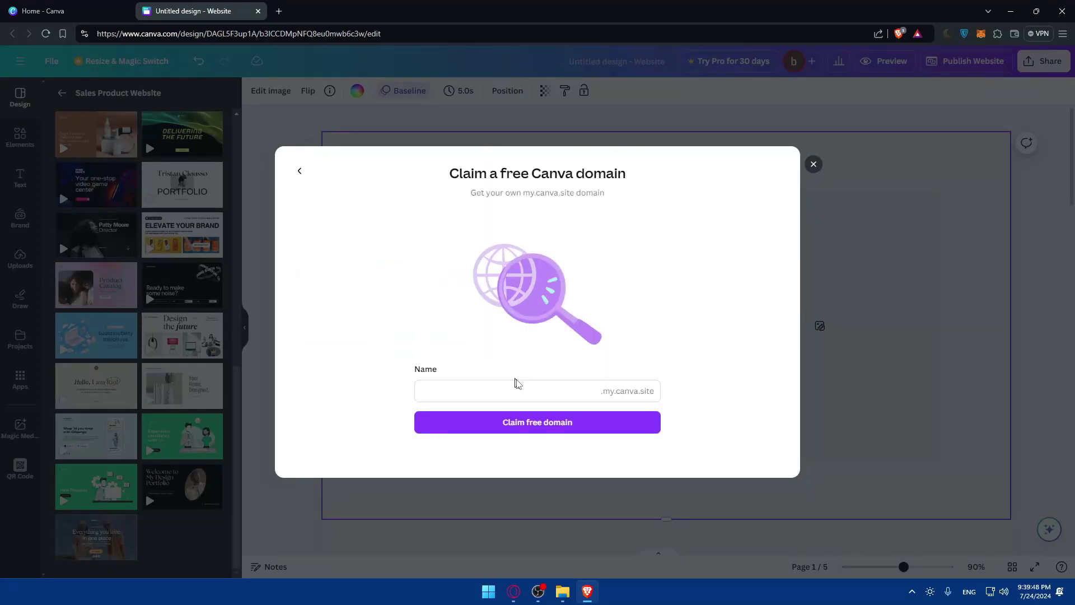
pyautogui.click(516, 383)
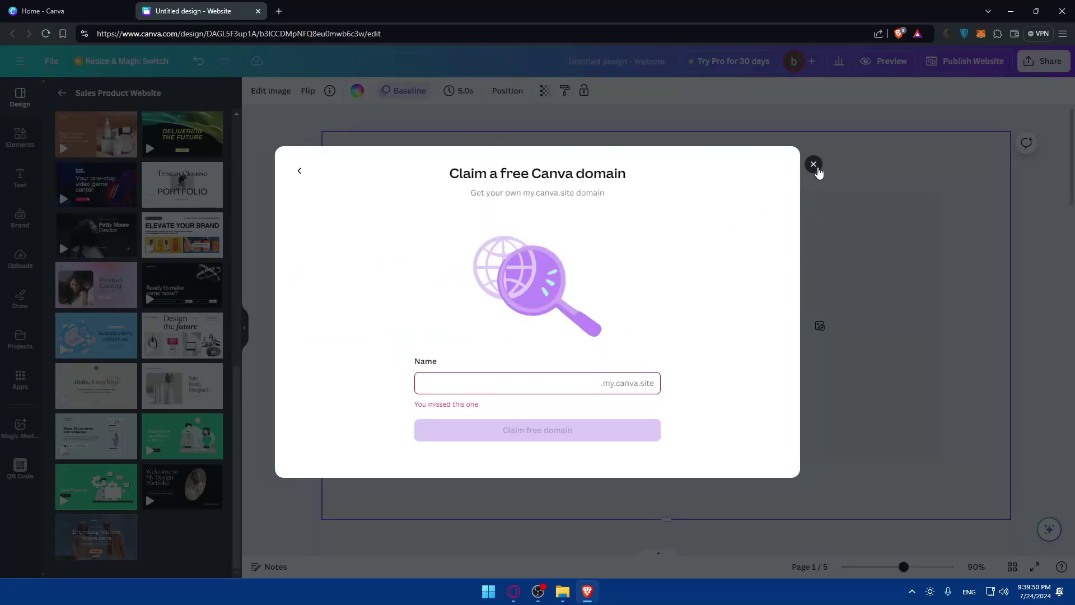
pyautogui.click(814, 164)
pyautogui.click(990, 56)
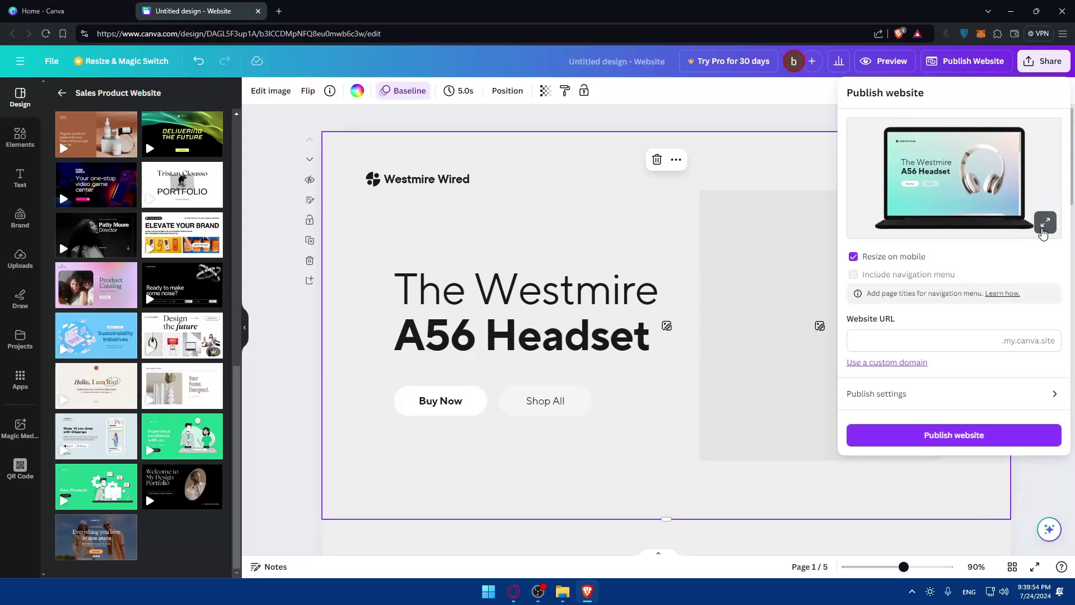
# In advanced publish settings, enable search engine visibility and link preview, leaving password protection off.
pyautogui.click(927, 393)
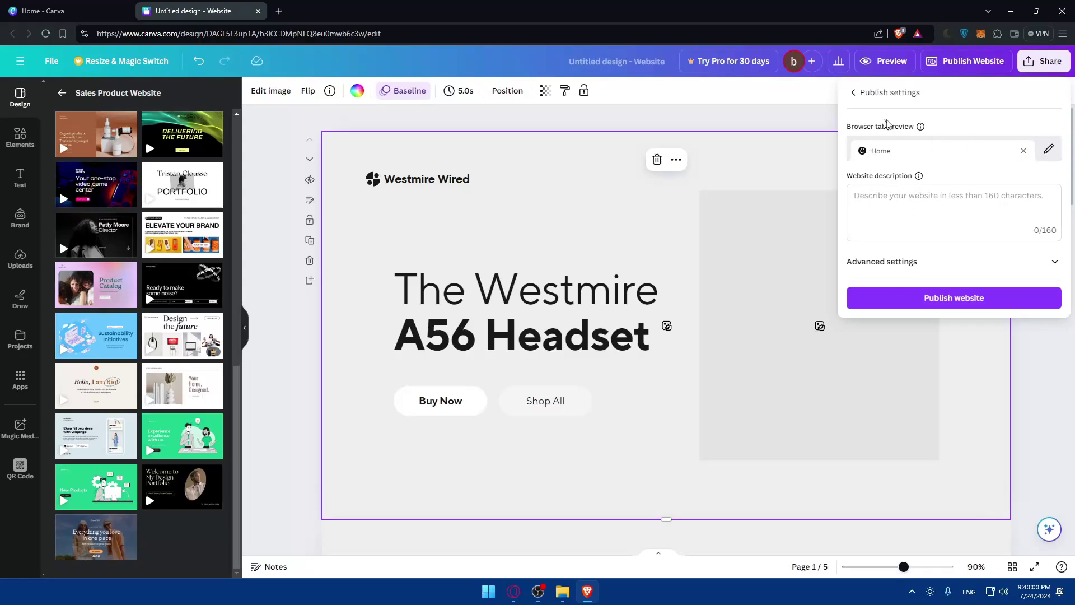
pyautogui.click(890, 261)
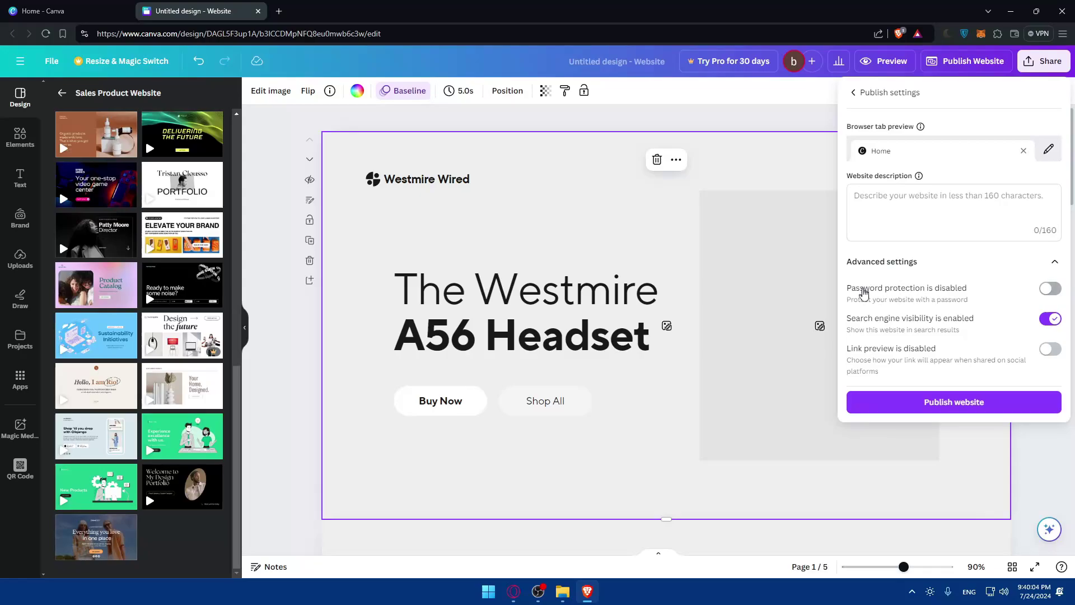
pyautogui.click(1051, 288)
pyautogui.click(1050, 363)
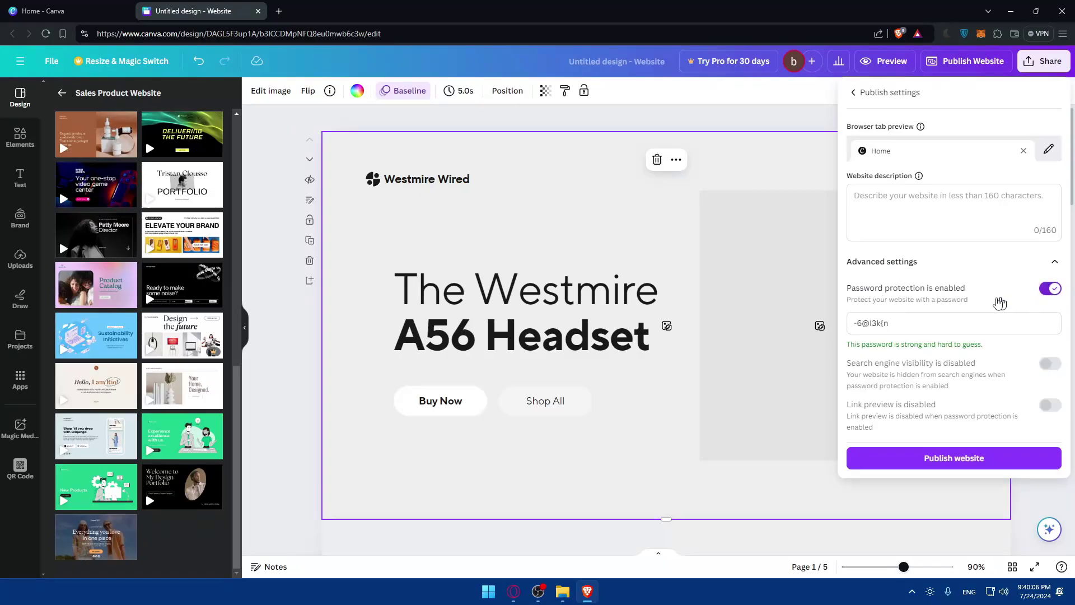
pyautogui.click(1050, 288)
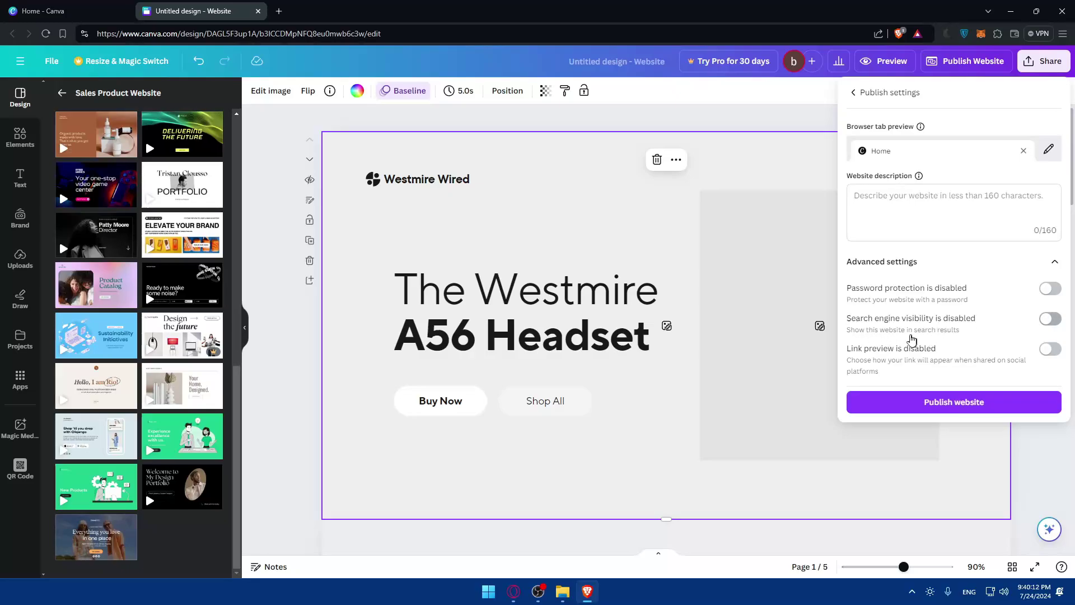
pyautogui.click(1050, 321)
pyautogui.click(1045, 353)
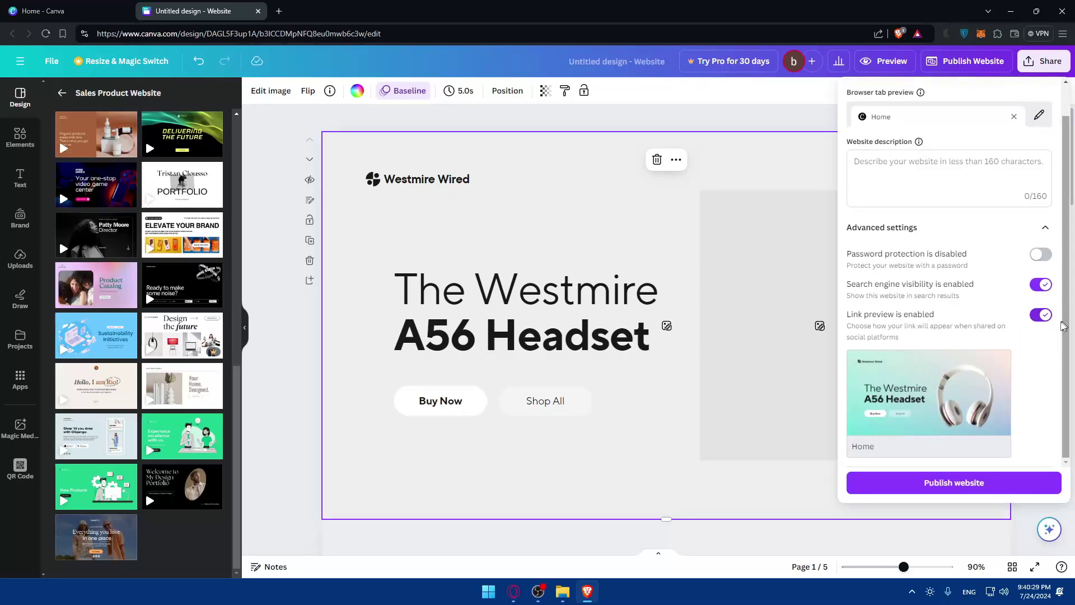
pyautogui.moveTo(890, 394)
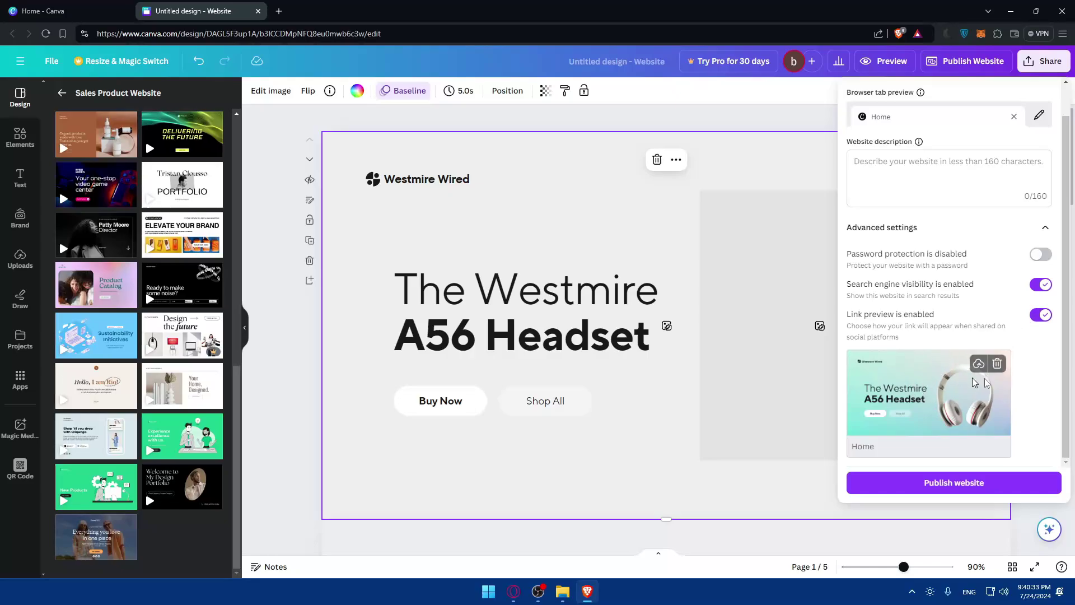
# Keep the link preview on with its default image, cancelling the custom preview upload.
pyautogui.click(1041, 315)
pyautogui.click(1041, 315)
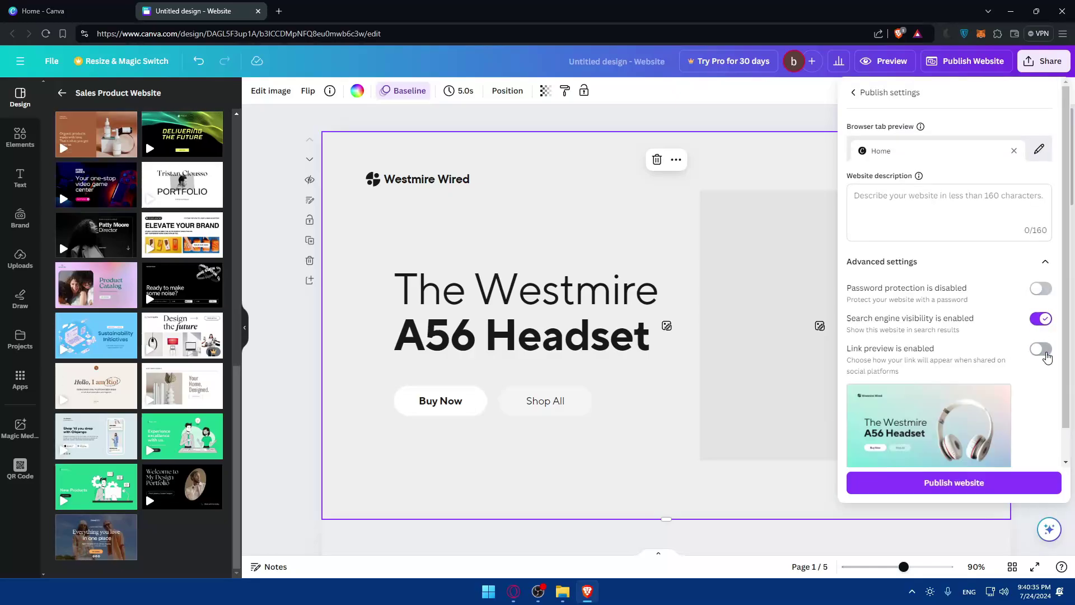
pyautogui.click(978, 365)
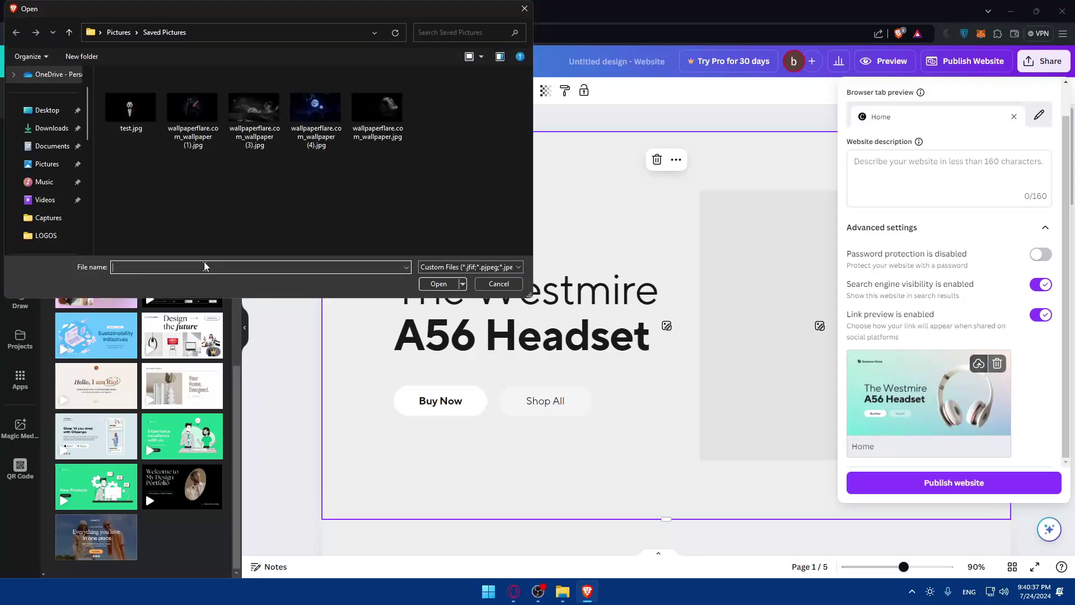
pyautogui.click(524, 9)
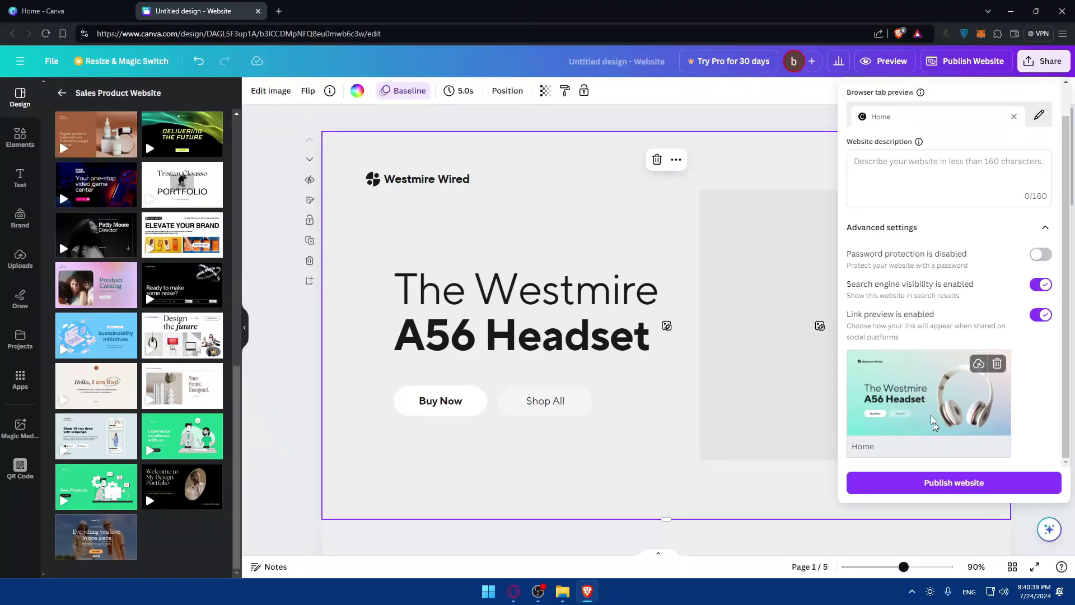
# Enter 'just testing around' as the website description.
pyautogui.scroll(1, 964, 351)
pyautogui.click(953, 193)
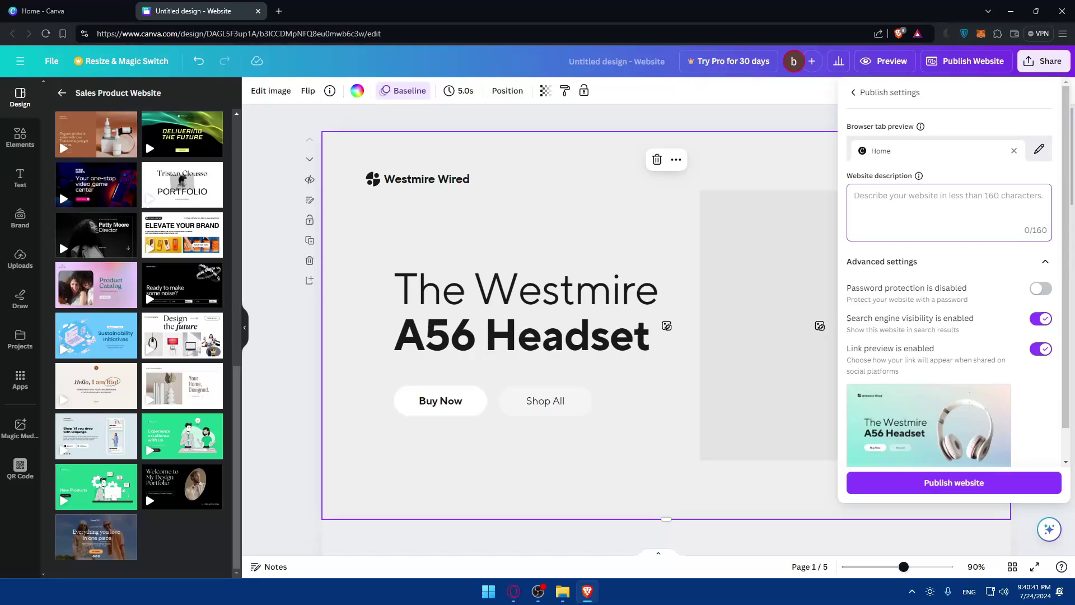
pyautogui.write('just testing around')
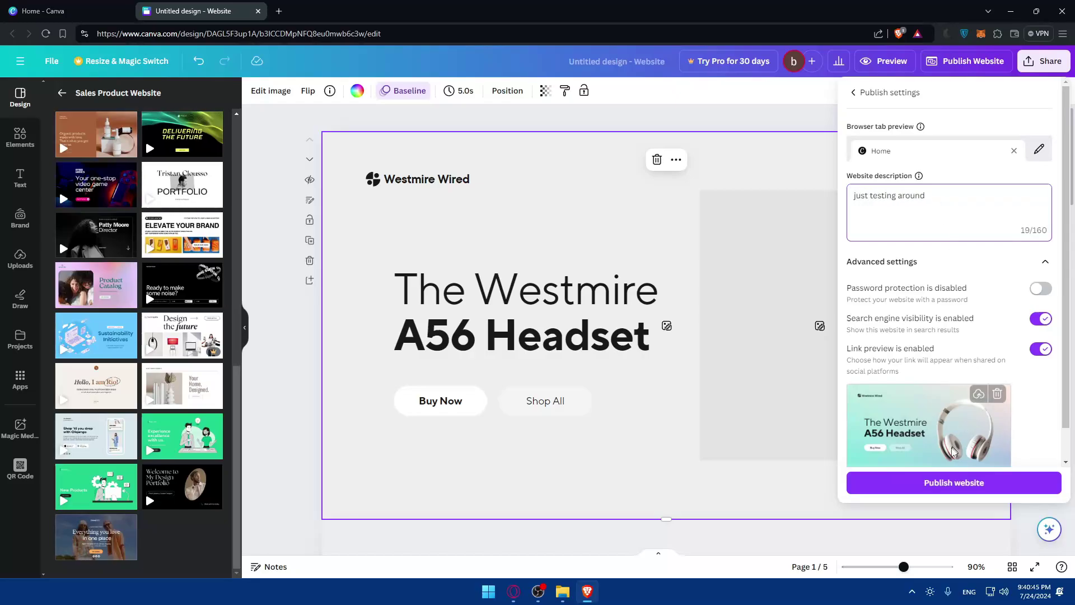
pyautogui.click(944, 493)
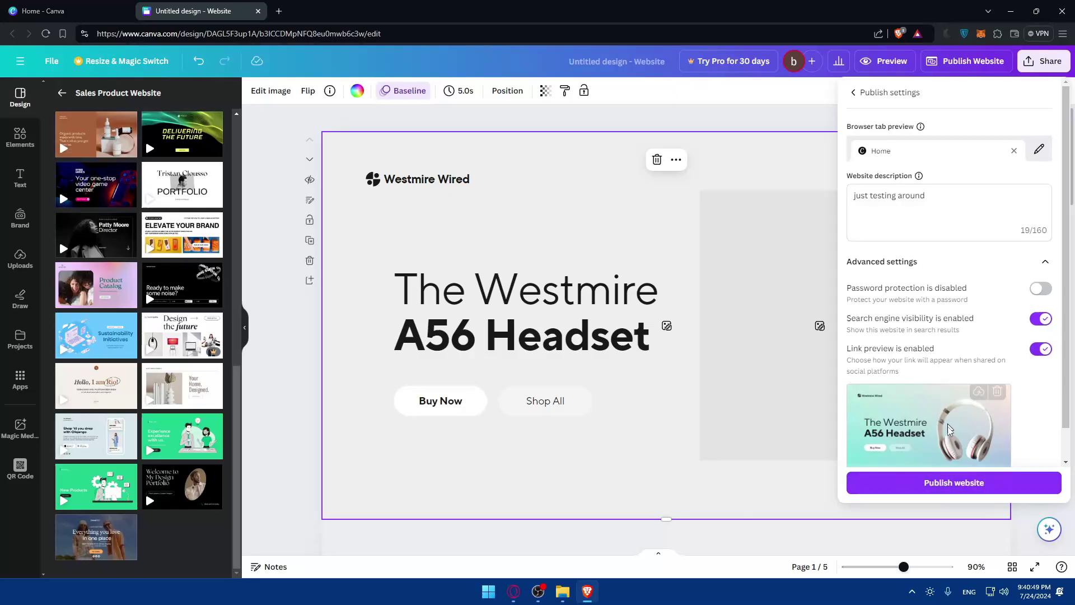
pyautogui.scroll(-1, 1001, 357)
pyautogui.scroll(1, 1001, 356)
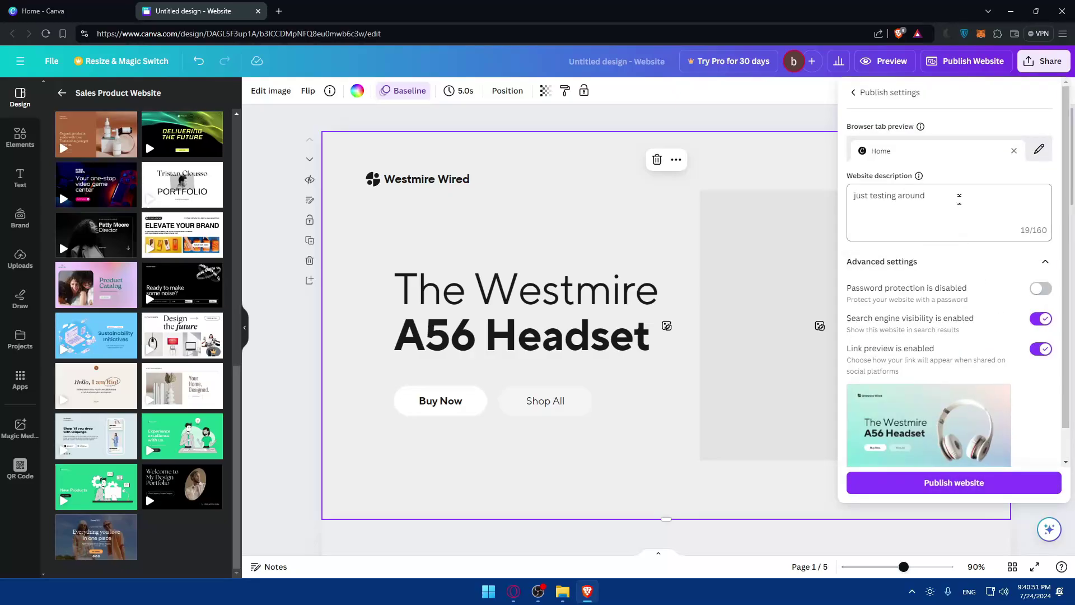
# Enter 'omixx' as the site address for omixx.my.canva.site and turn off Resize on mobile.
pyautogui.click(974, 186)
pyautogui.click(855, 92)
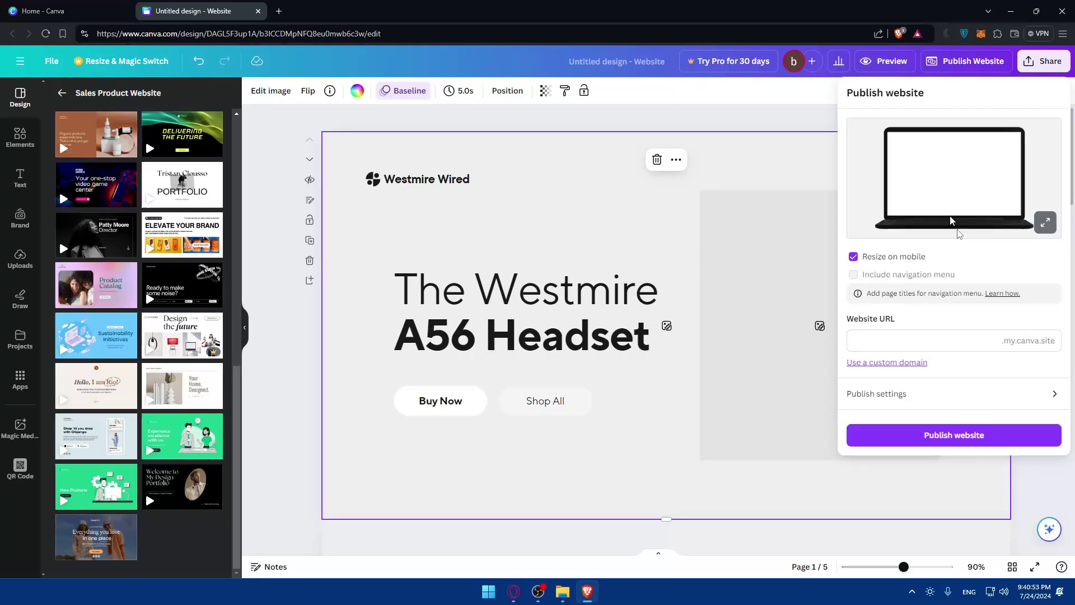
pyautogui.click(956, 342)
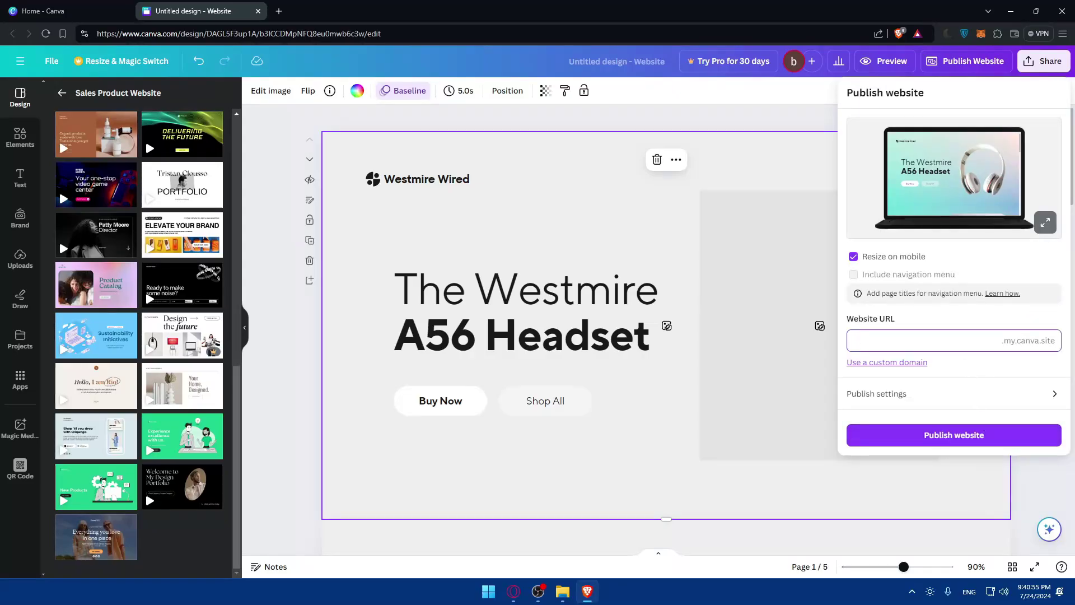
pyautogui.write('omixx')
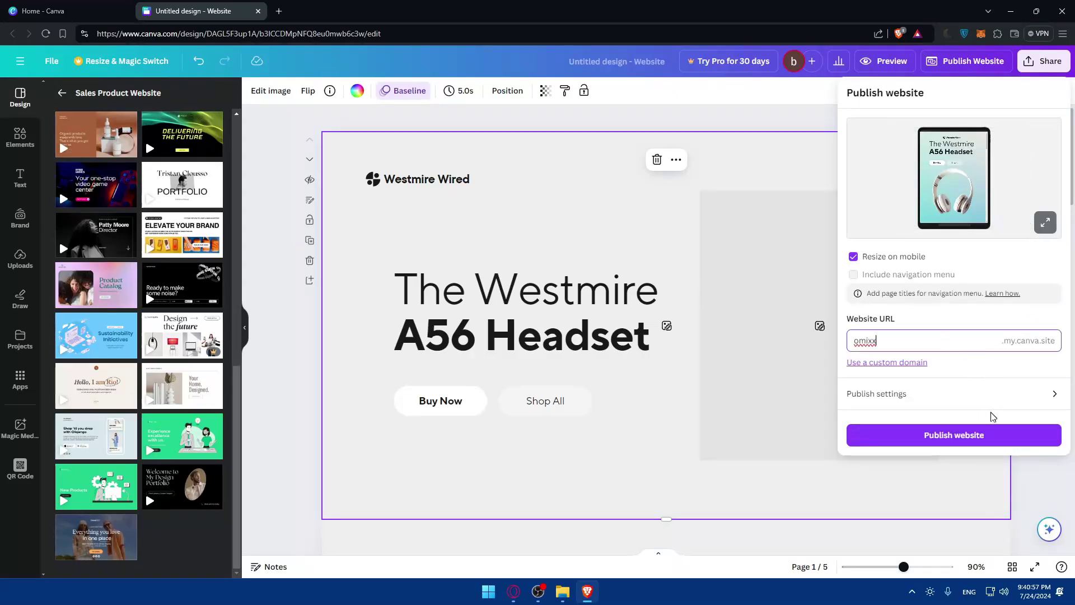
pyautogui.click(854, 256)
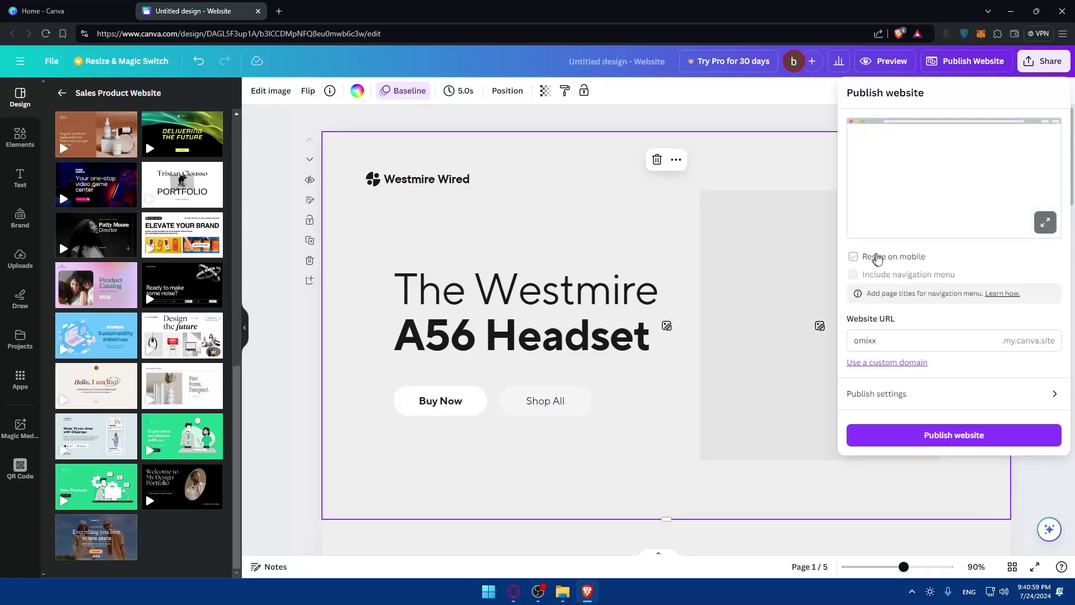
pyautogui.click(914, 256)
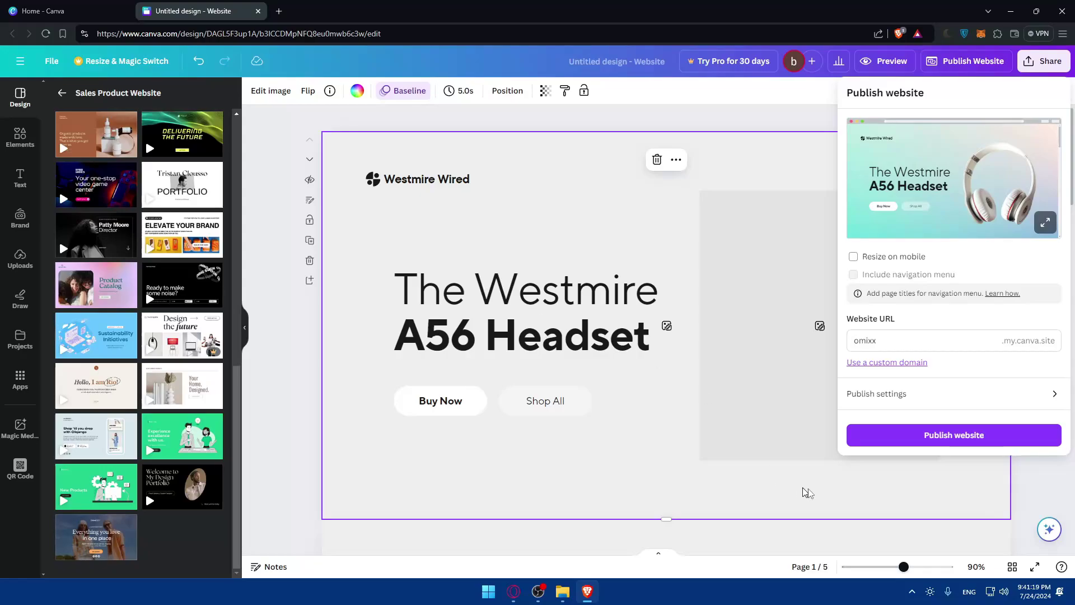
# Publish the website live at omixx.my.canva.site.
pyautogui.click(972, 439)
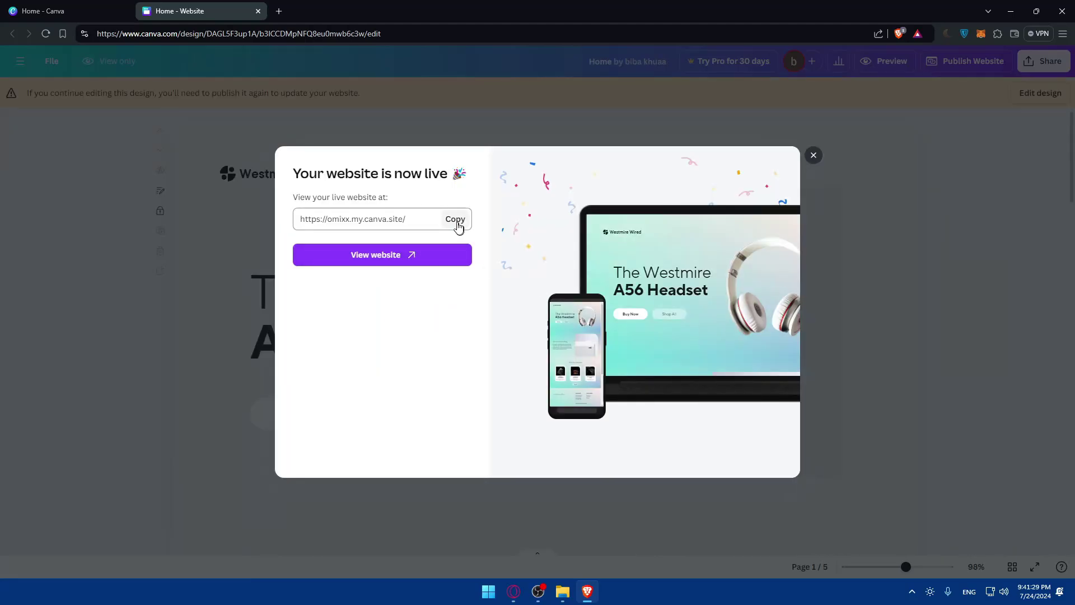
# Open the live omixx.my.canva.site headset site in a new tab and scroll through it.
pyautogui.click(369, 256)
pyautogui.scroll(-3, 456, 242)
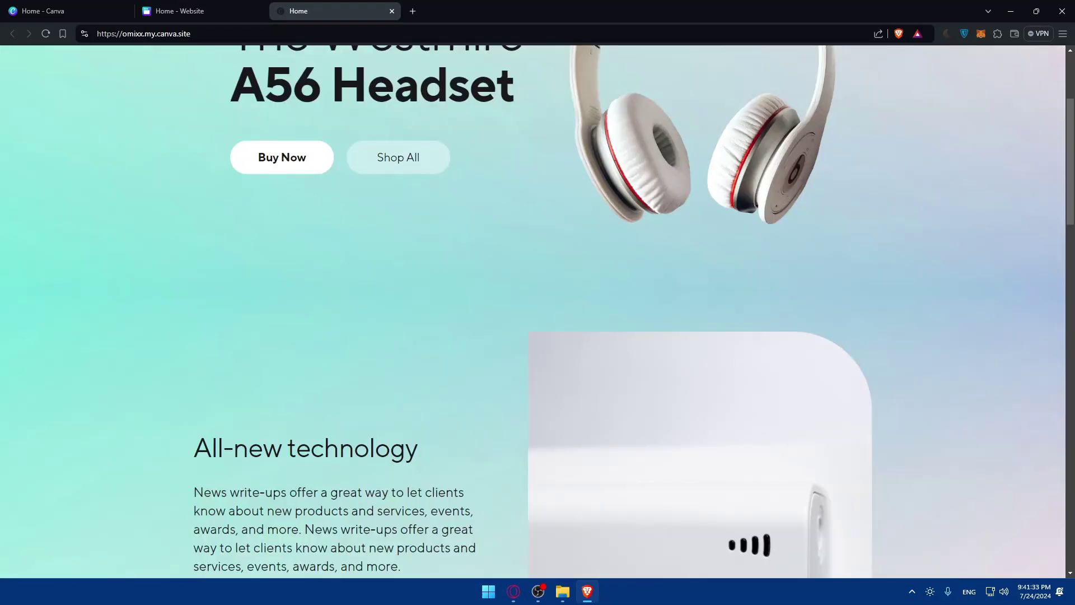
pyautogui.scroll(-15, 402, 166)
pyautogui.scroll(8, 573, 322)
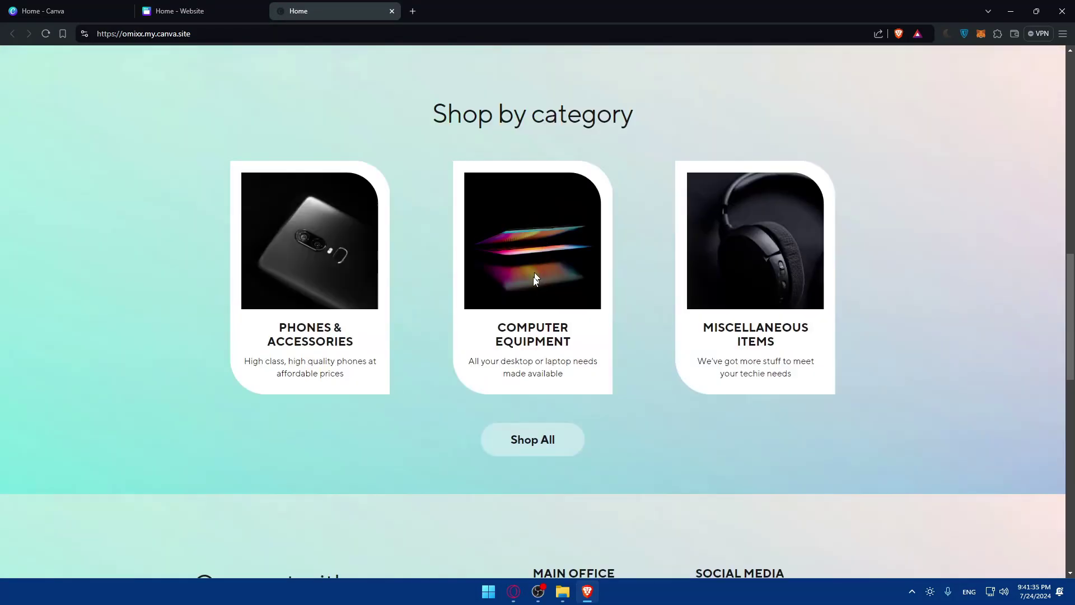
pyautogui.scroll(10, 537, 391)
pyautogui.click(79, 7)
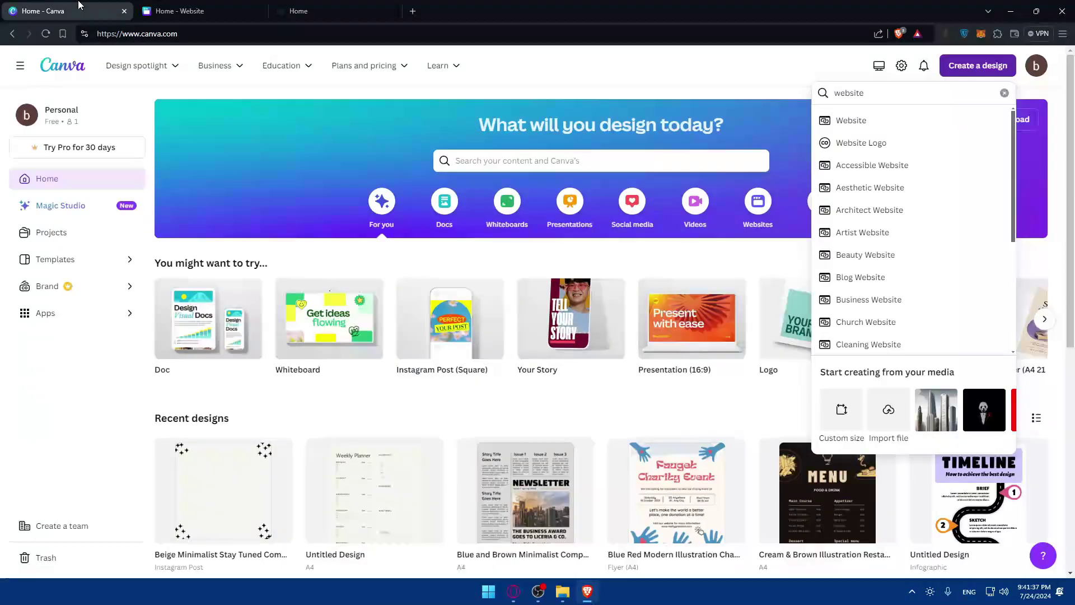
# Dismiss the website-is-live message, return to editing the design and select the Buy Now button.
pyautogui.moveTo(439, 65)
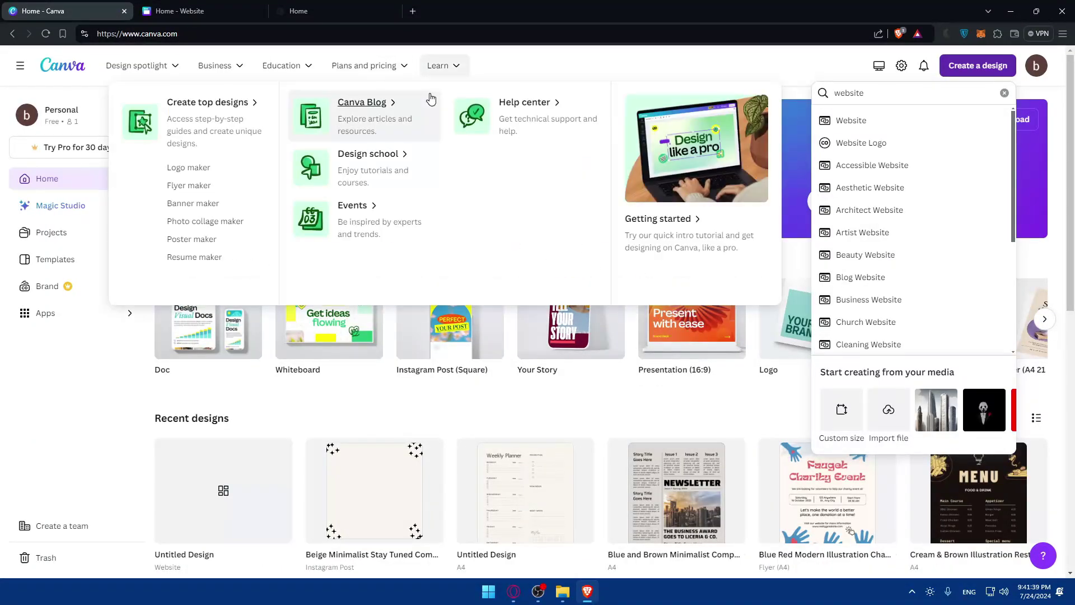
pyautogui.click(179, 11)
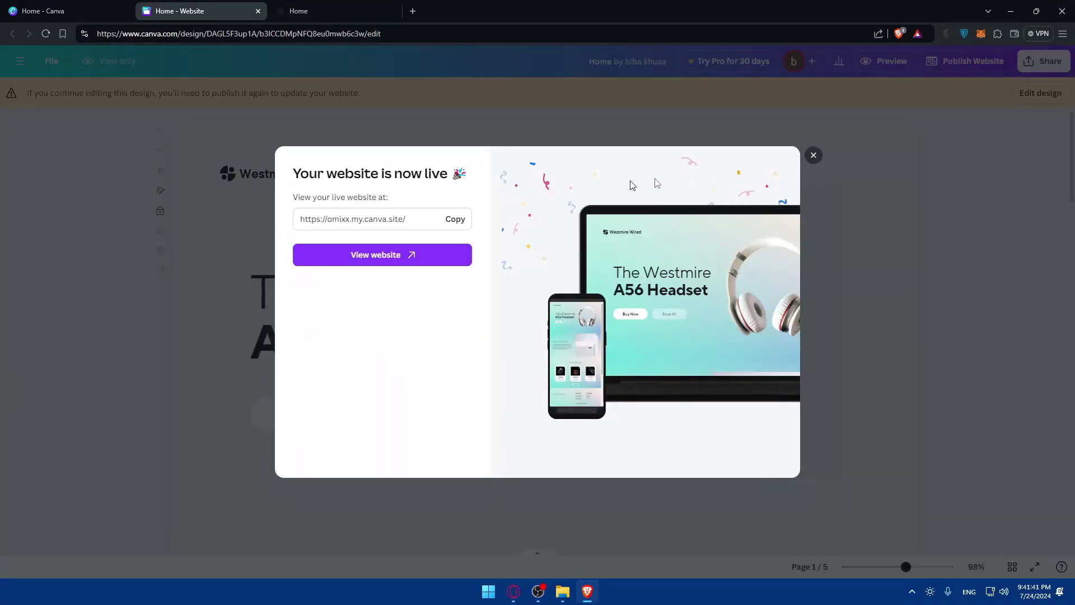
pyautogui.click(813, 155)
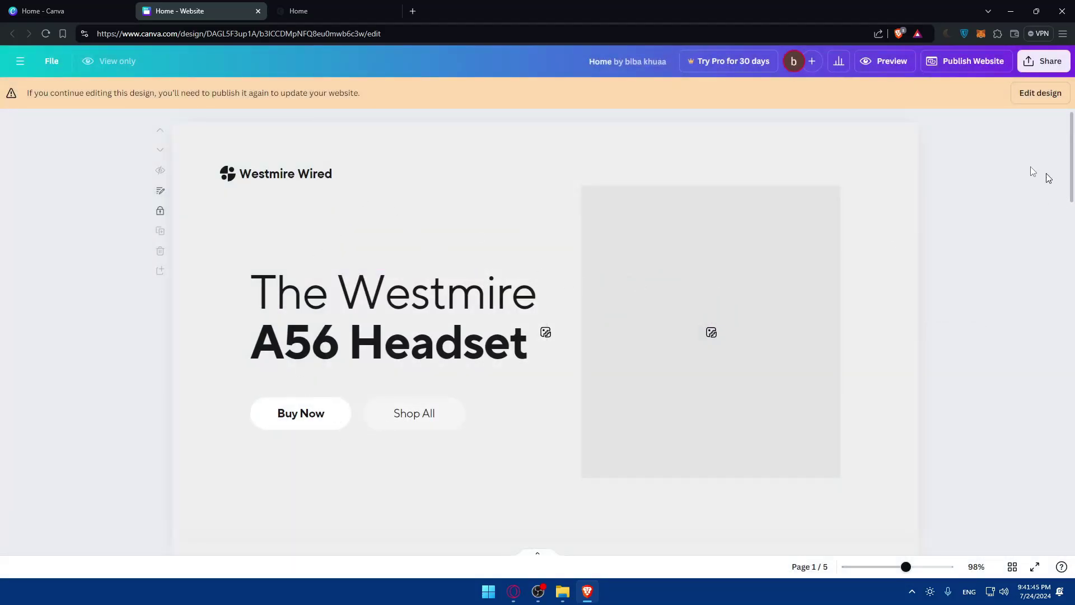
pyautogui.click(1040, 93)
pyautogui.click(442, 411)
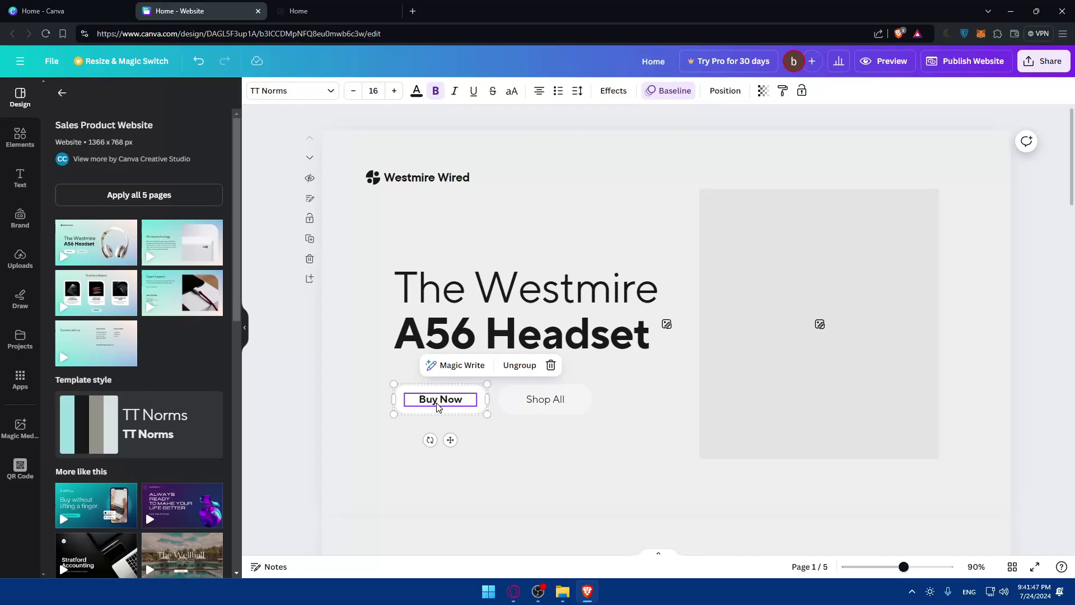
pyautogui.click(442, 413)
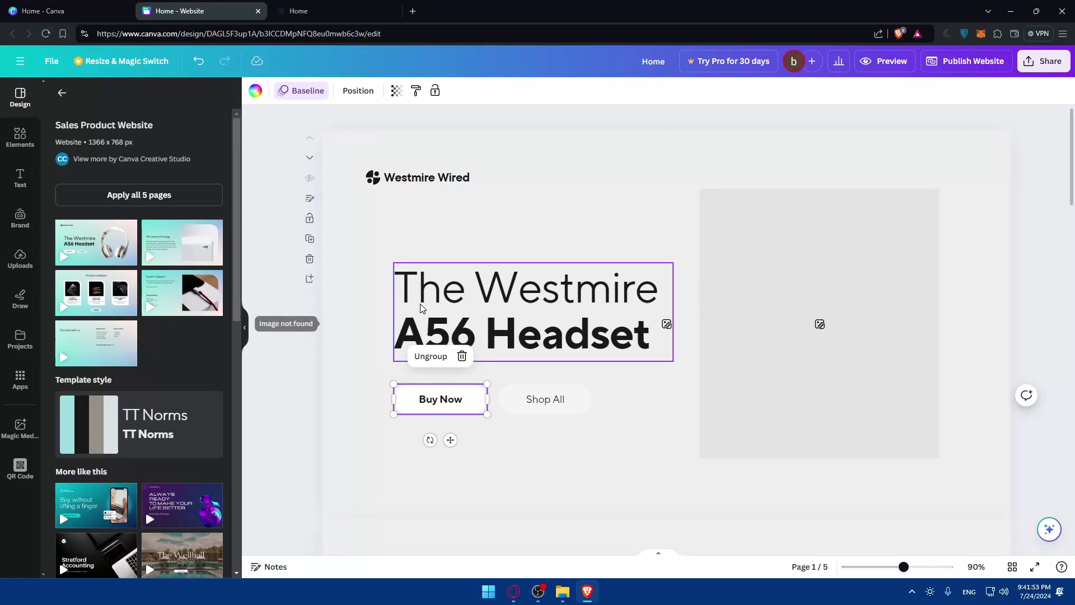
# Close the Canva home, design and live-site tabs, leaving only a blank new tab.
pyautogui.click(124, 11)
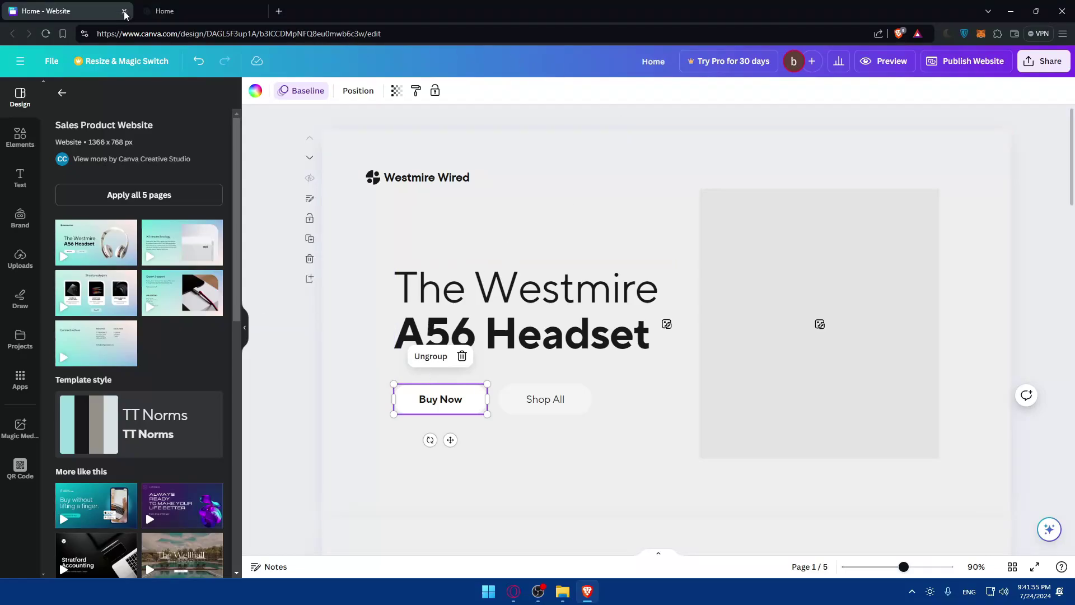
pyautogui.click(124, 12)
pyautogui.click(145, 11)
pyautogui.click(123, 11)
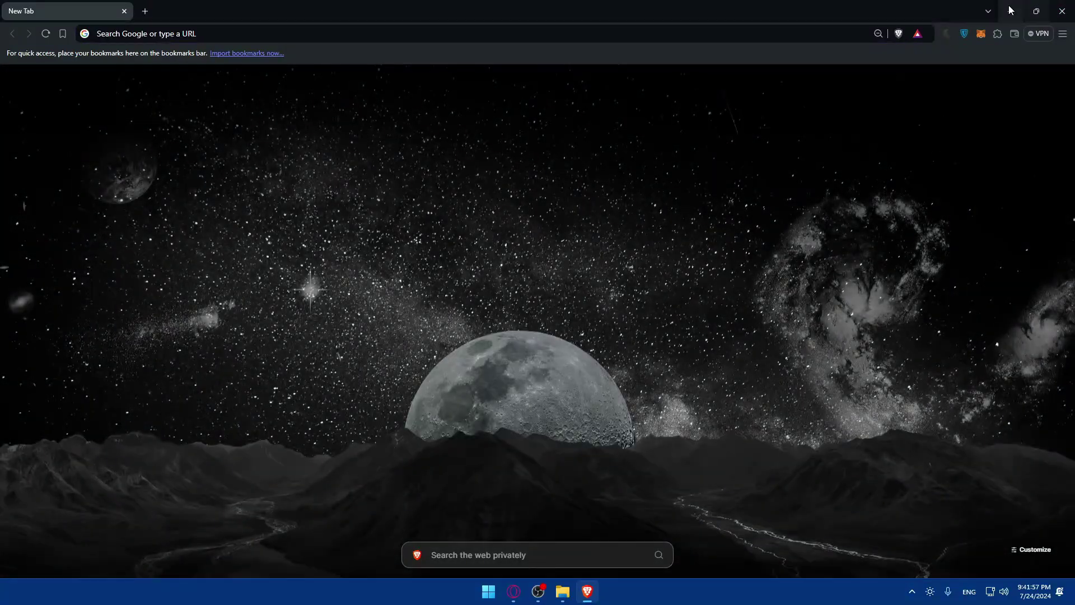